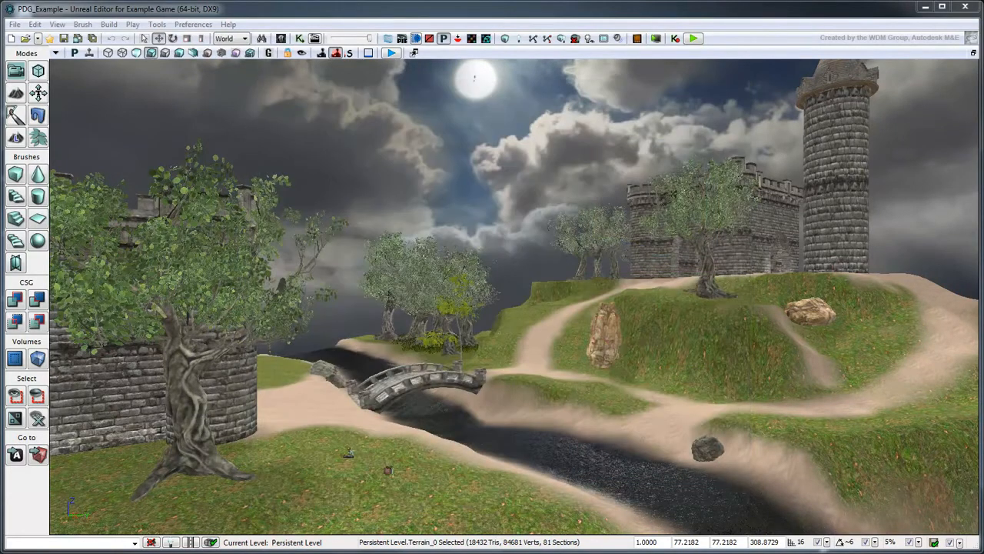
- Copy the DefaultWorld Kynapse World asset from the EngineKynapse package into the PDG_Example package under the name ExampleWorld
{"action": "left_click", "coordinate": [280, 39]}
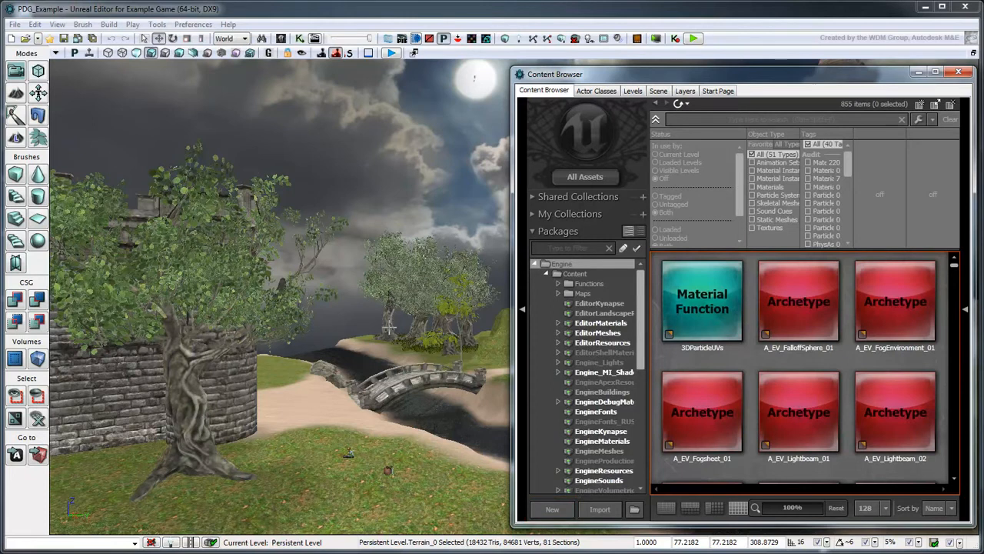
{"action": "left_click", "coordinate": [602, 431]}
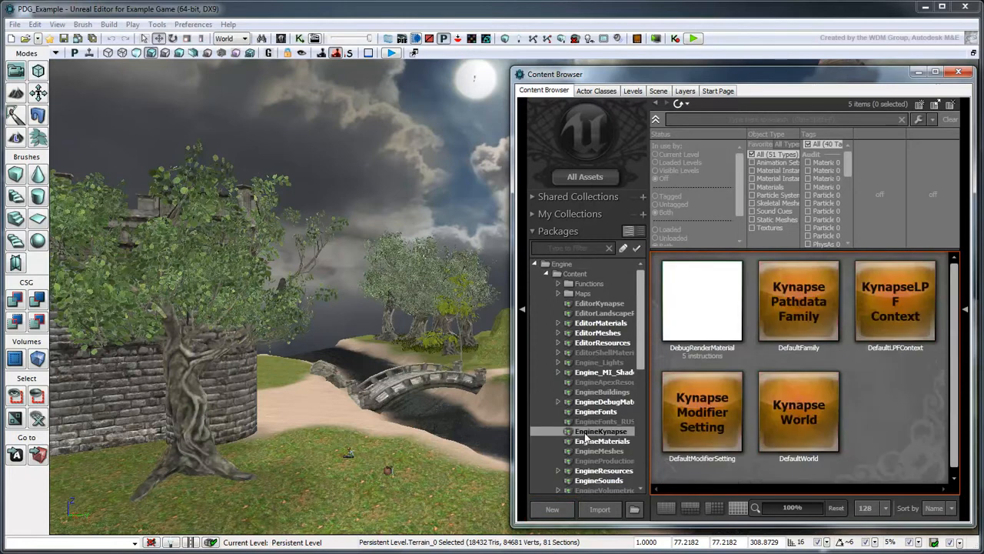
{"action": "left_click", "coordinate": [788, 428]}
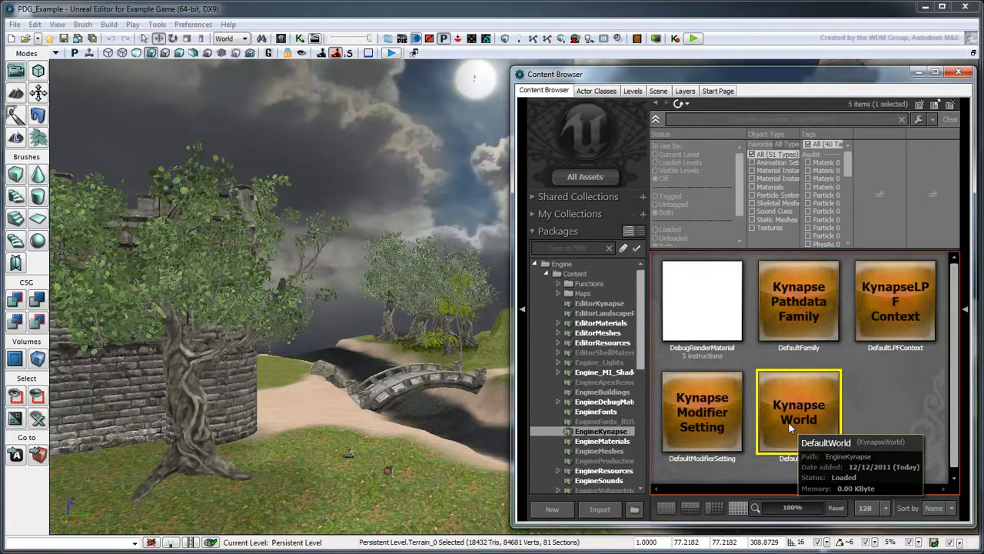
{"action": "right_click", "coordinate": [793, 448]}
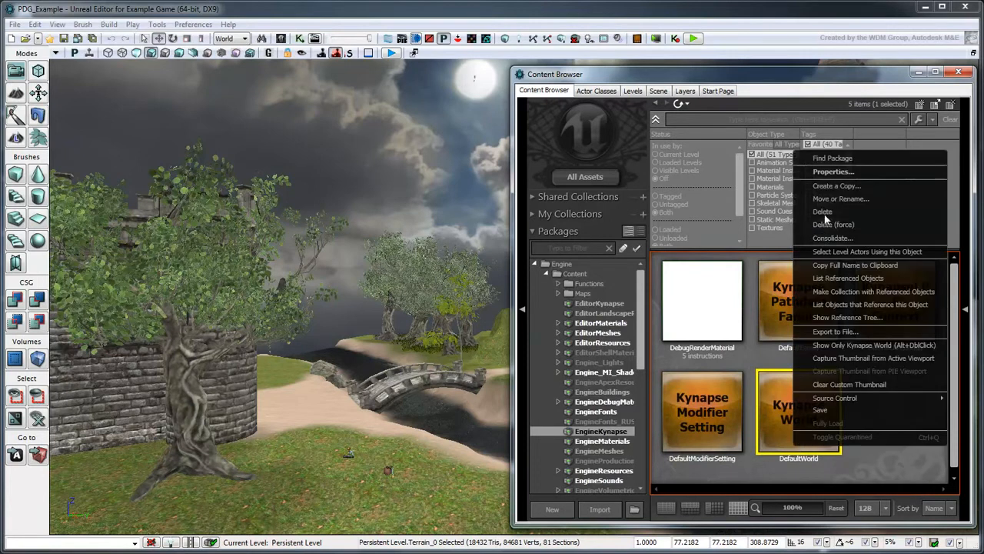
{"action": "left_click", "coordinate": [829, 187]}
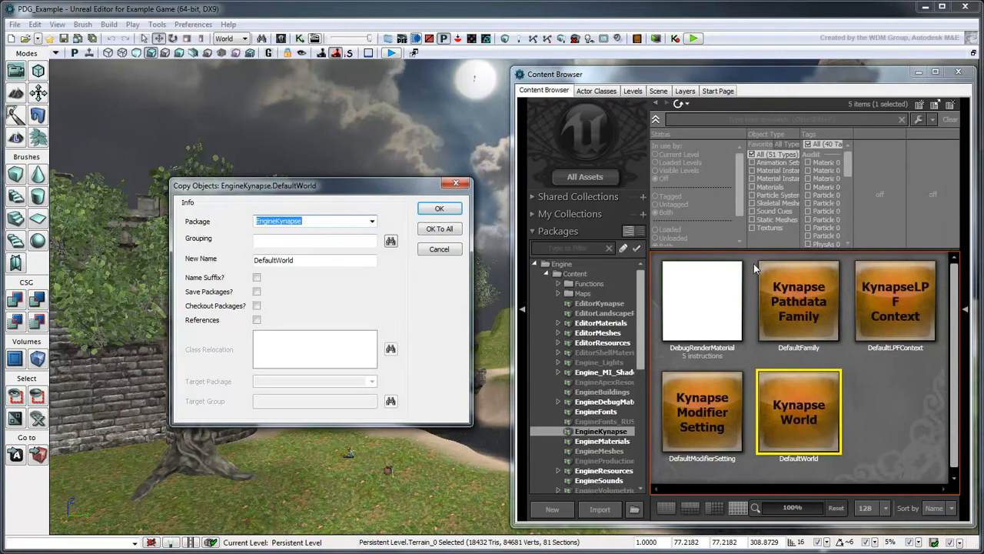
{"action": "left_click_drag", "start_coordinate": [323, 260], "coordinate": [229, 258]}
{"action": "type", "text": "ExampleWorld"}
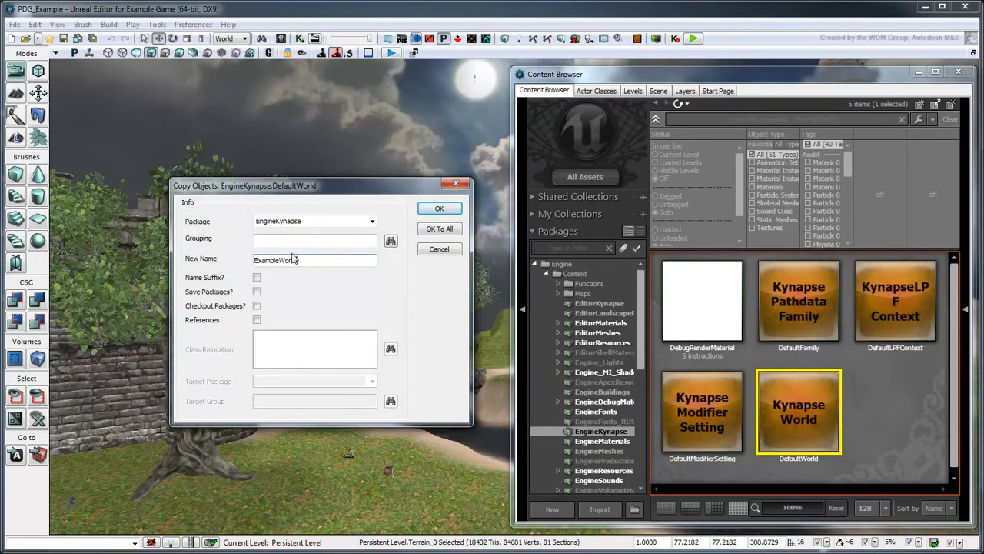
{"action": "left_click", "coordinate": [372, 221]}
{"action": "left_click_drag", "start_coordinate": [370, 304], "coordinate": [370, 376]}
{"action": "left_click", "coordinate": [305, 346]}
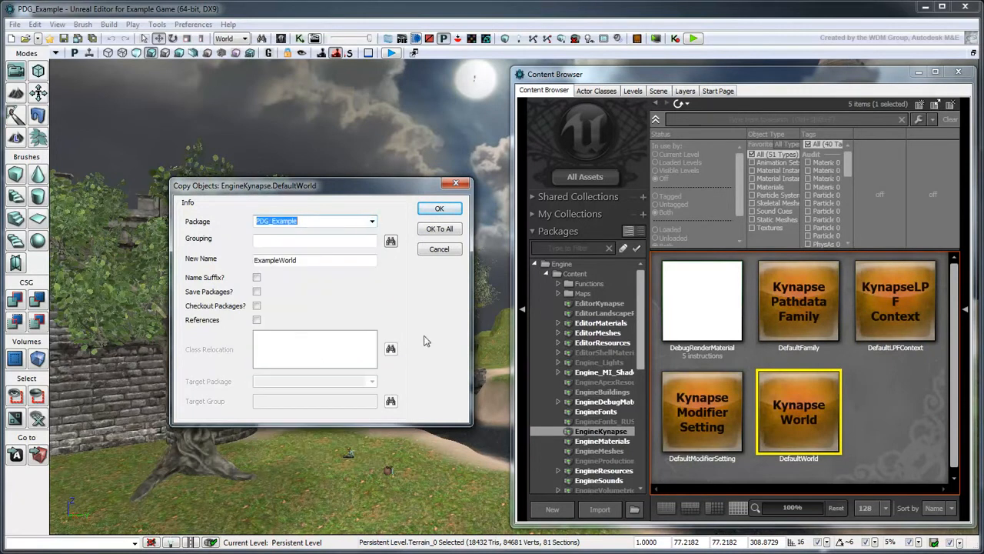
{"action": "left_click", "coordinate": [440, 208]}
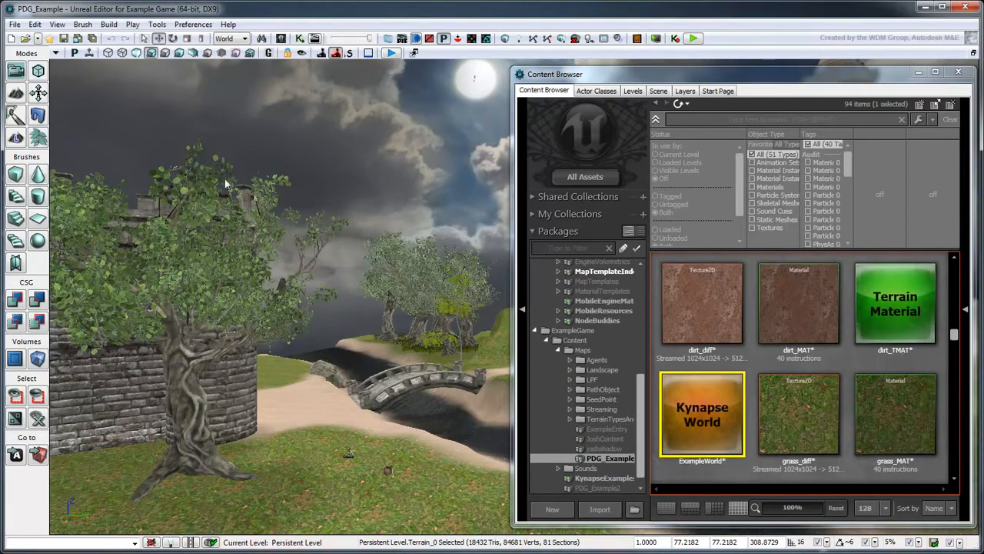
- Assign the ExampleWorld asset as the Kynapse World Object in the level's world properties
{"action": "left_click", "coordinate": [57, 25]}
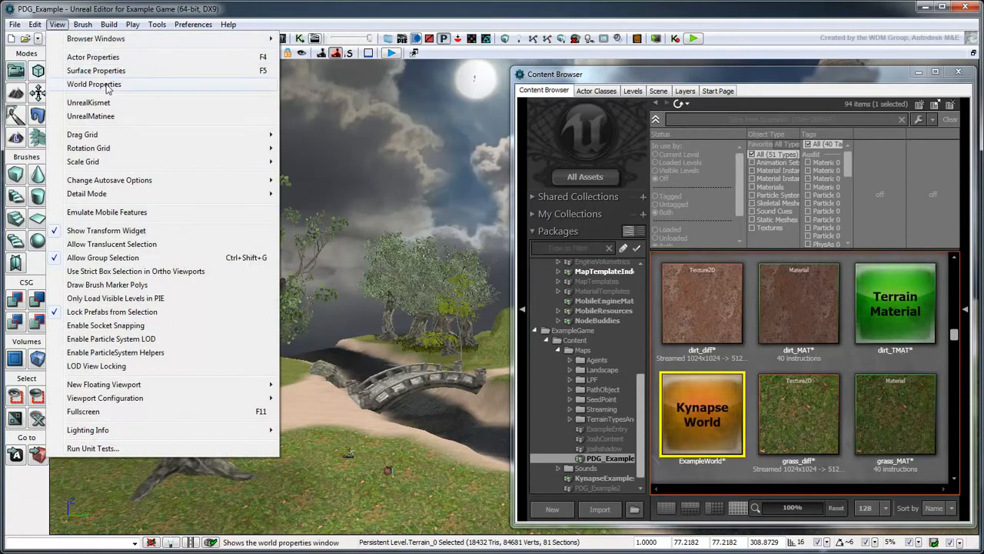
{"action": "left_click", "coordinate": [94, 84]}
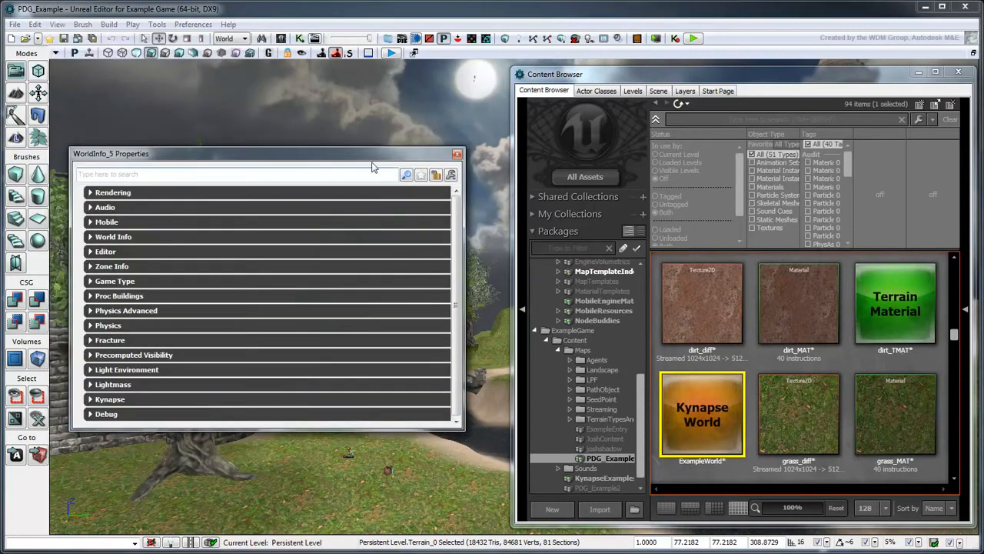
{"action": "left_click", "coordinate": [122, 402]}
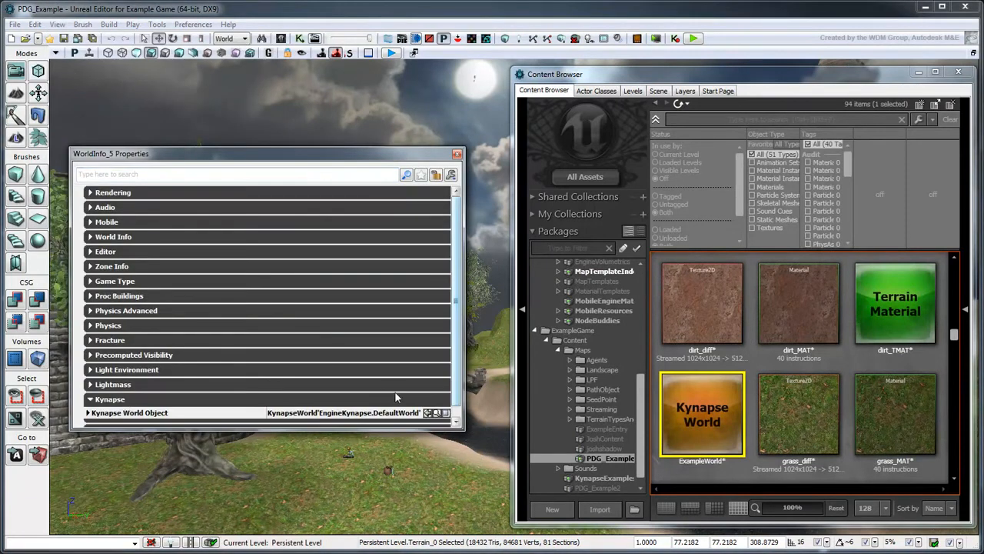
{"action": "left_click", "coordinate": [680, 429]}
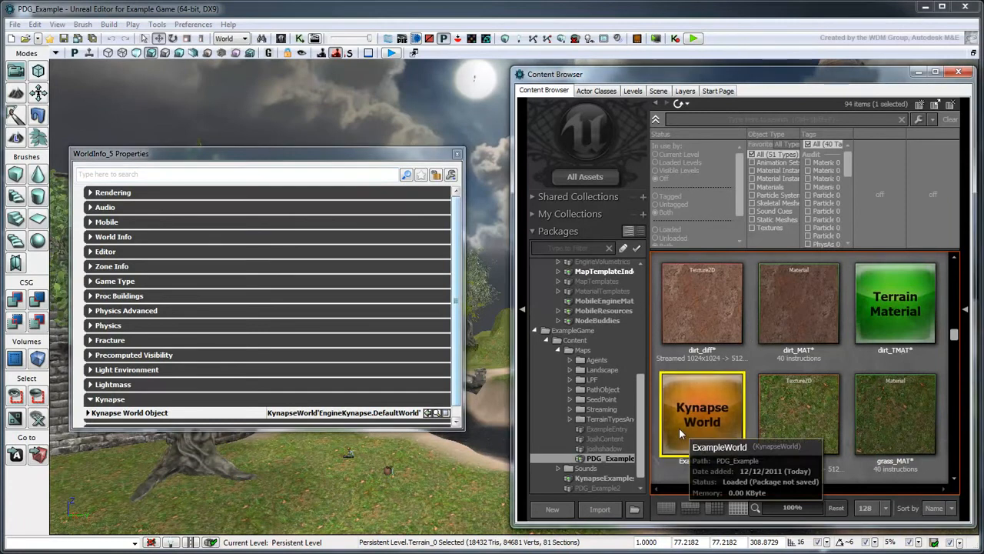
{"action": "left_click", "coordinate": [429, 413]}
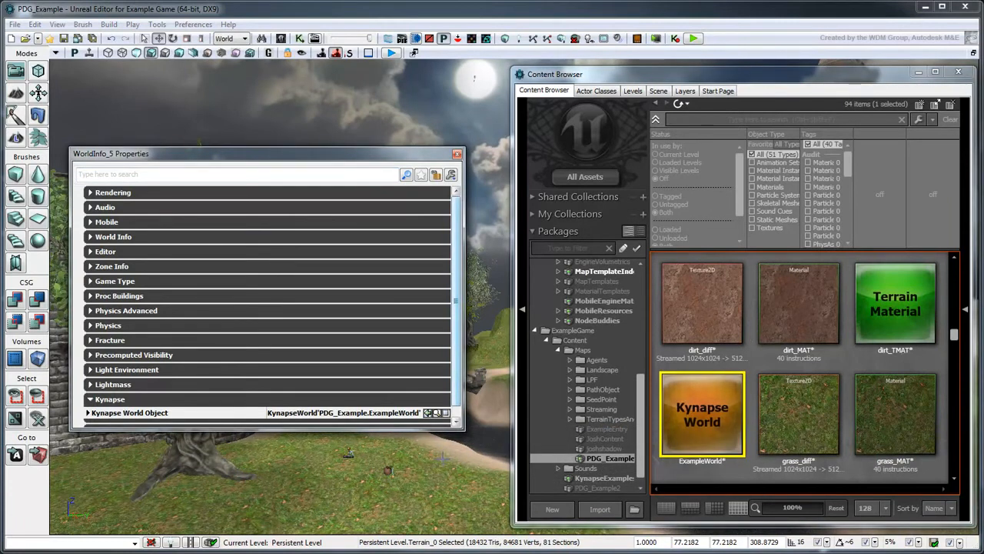
{"action": "left_click", "coordinate": [458, 153]}
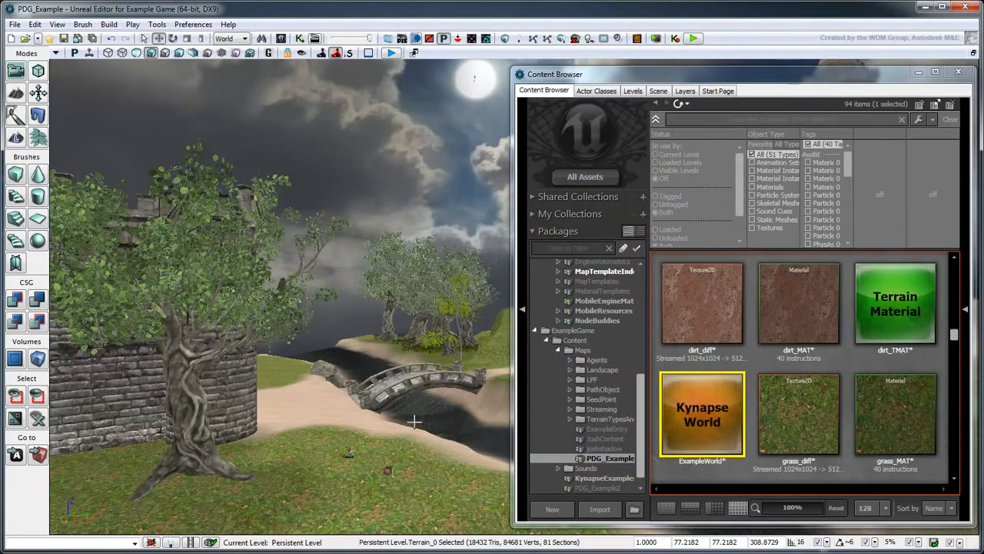
- Create a new Kynapse PathData Family asset named ExampleFamily in the PDG_Example package
{"action": "left_click", "coordinate": [552, 509]}
{"action": "left_click", "coordinate": [310, 267]}
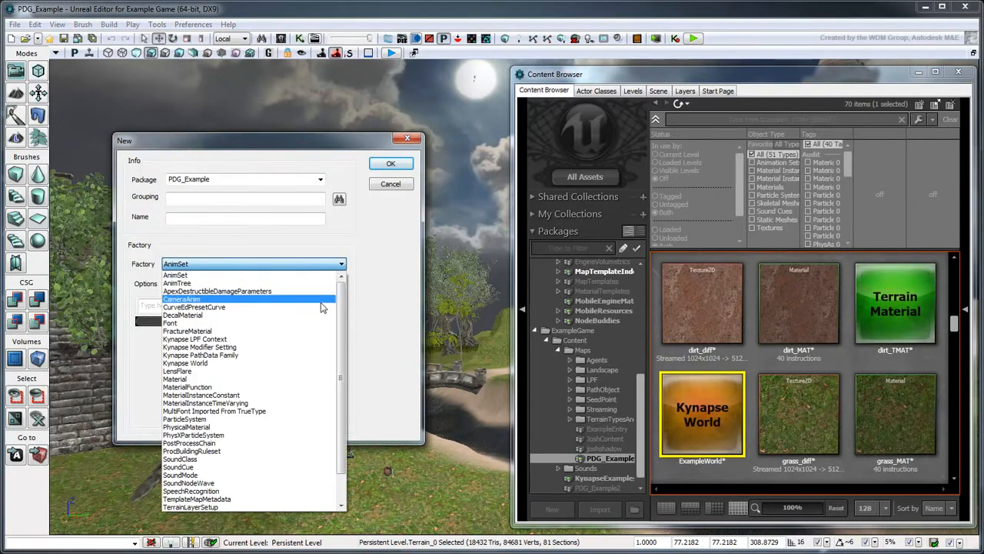
{"action": "left_click", "coordinate": [318, 361]}
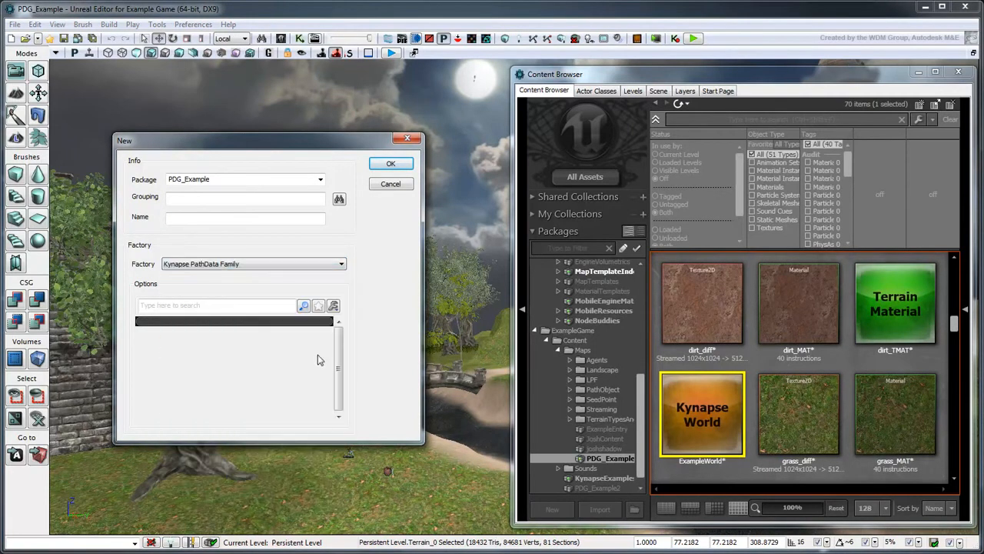
{"action": "left_click", "coordinate": [213, 218]}
{"action": "type", "text": "ExampleFamily"}
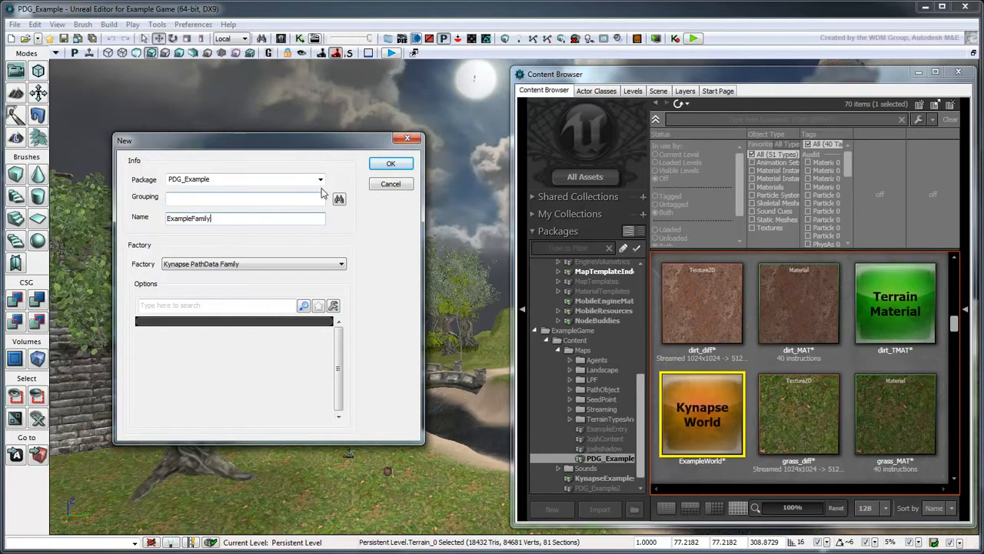
{"action": "left_click", "coordinate": [391, 163]}
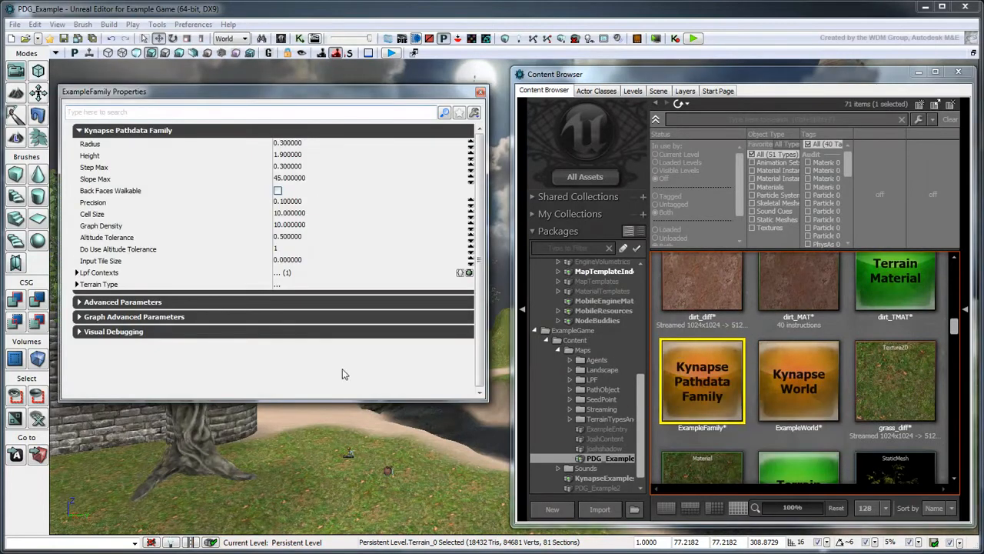
- Set ExampleFamily's Radius to 0.6, Height to 2 and Step Max to 0.2, and close its properties
{"action": "left_click", "coordinate": [287, 147]}
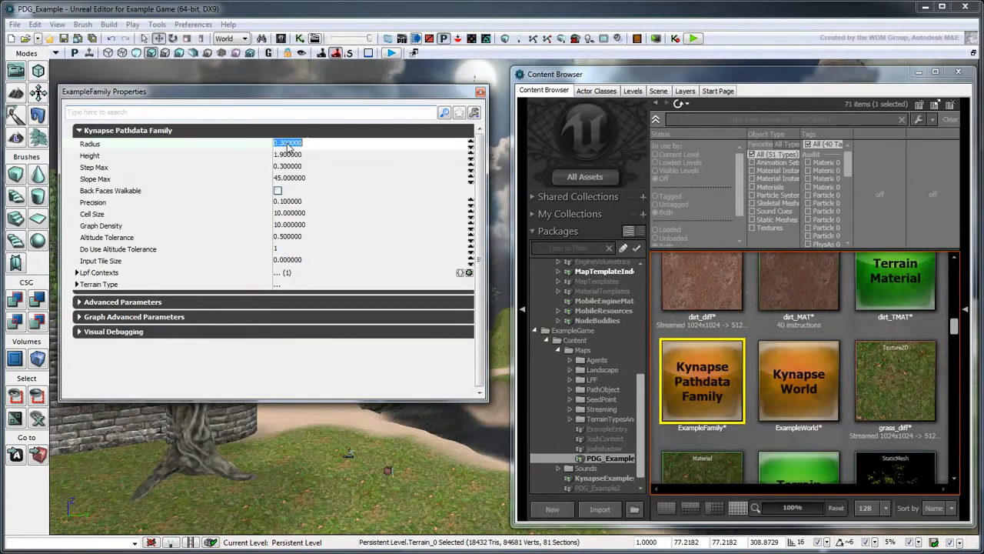
{"action": "type", "text": "0.6"}
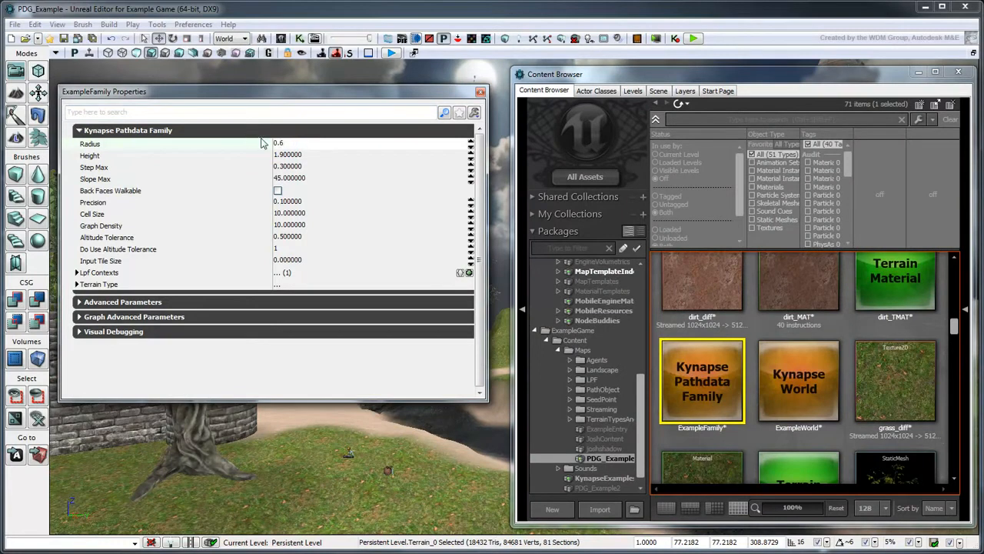
{"action": "key", "text": "Tab"}
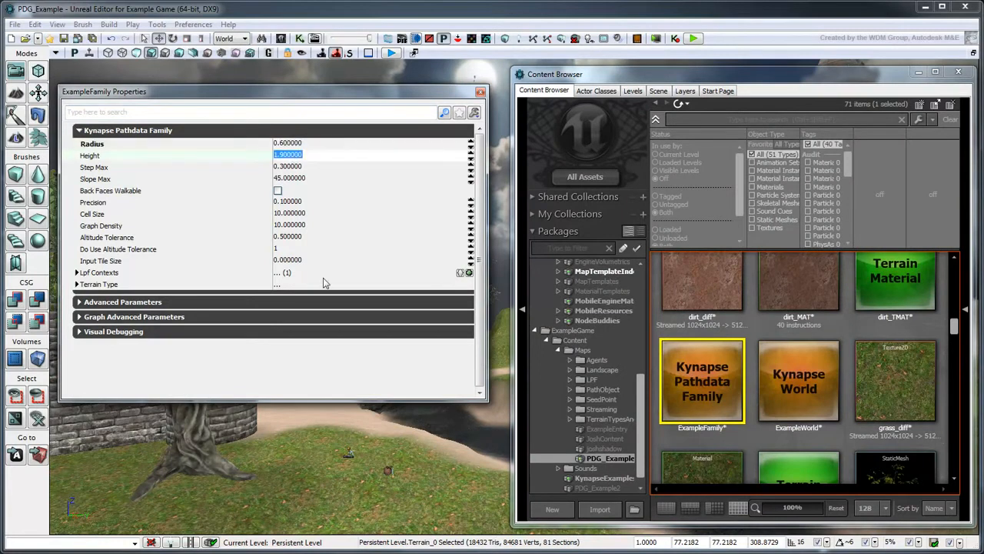
{"action": "type", "text": "2"}
{"action": "key", "text": "Tab"}
{"action": "type", "text": "0.2"}
{"action": "key", "text": "Return"}
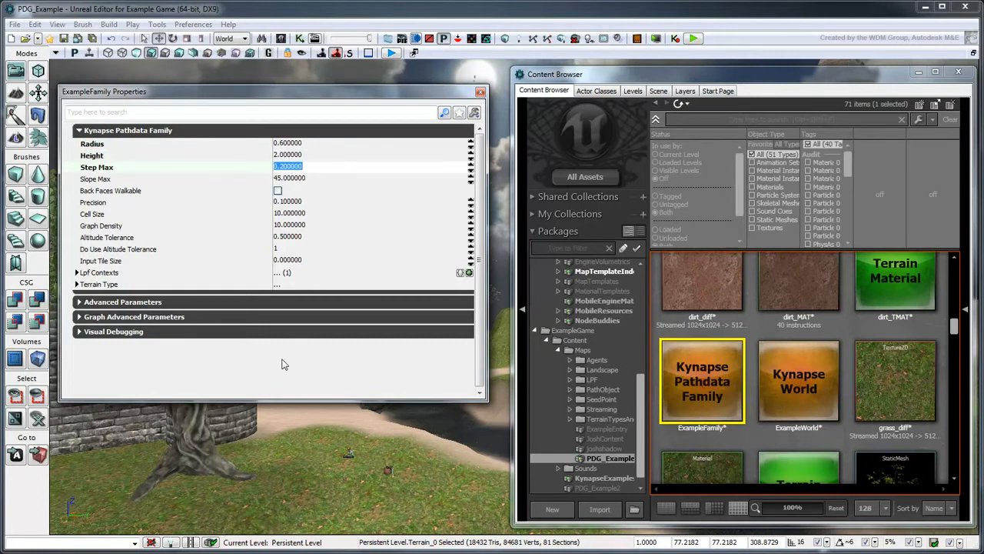
{"action": "left_click", "coordinate": [480, 91]}
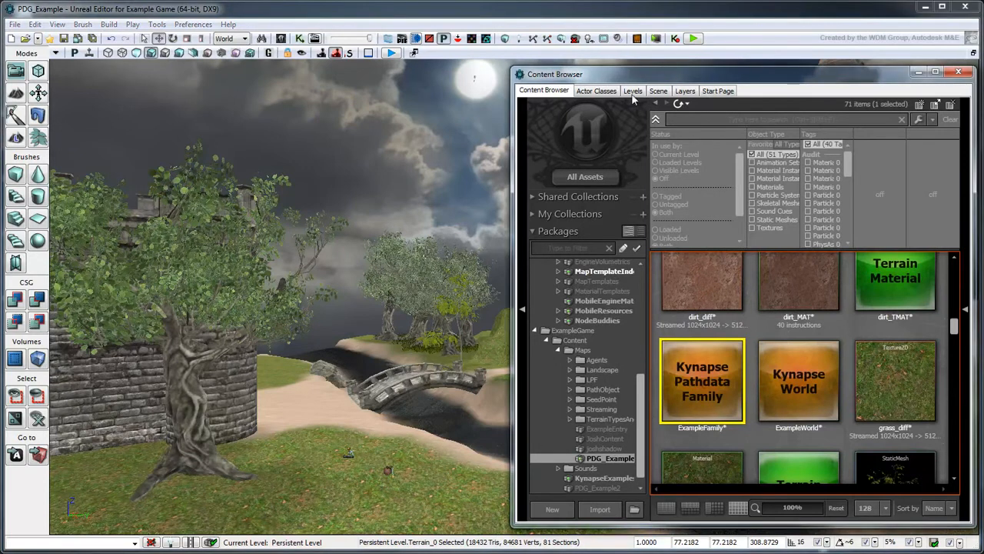
- Place a KynapsePathdata actor from the actor classes on the grass beside the foreground tree
{"action": "left_click", "coordinate": [607, 92]}
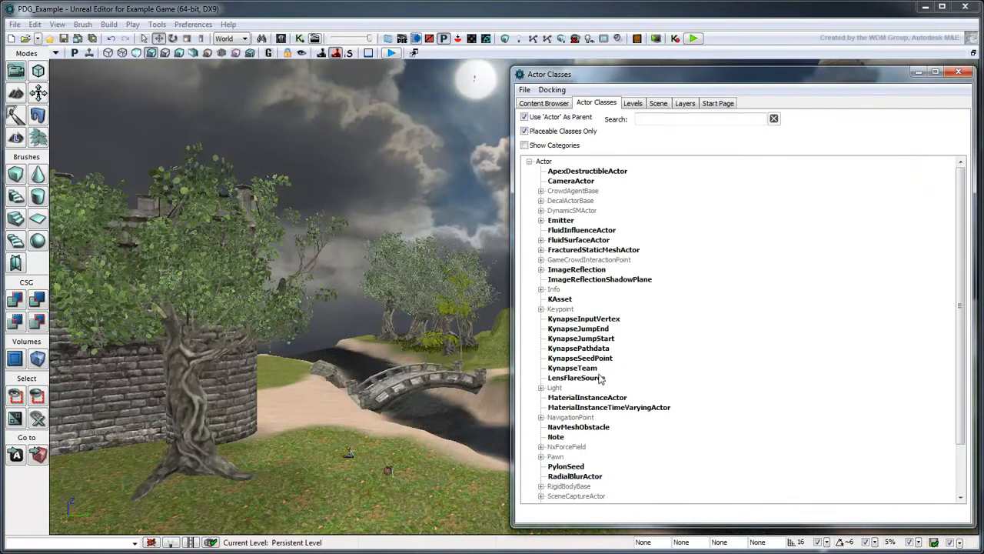
{"action": "left_click", "coordinate": [583, 351]}
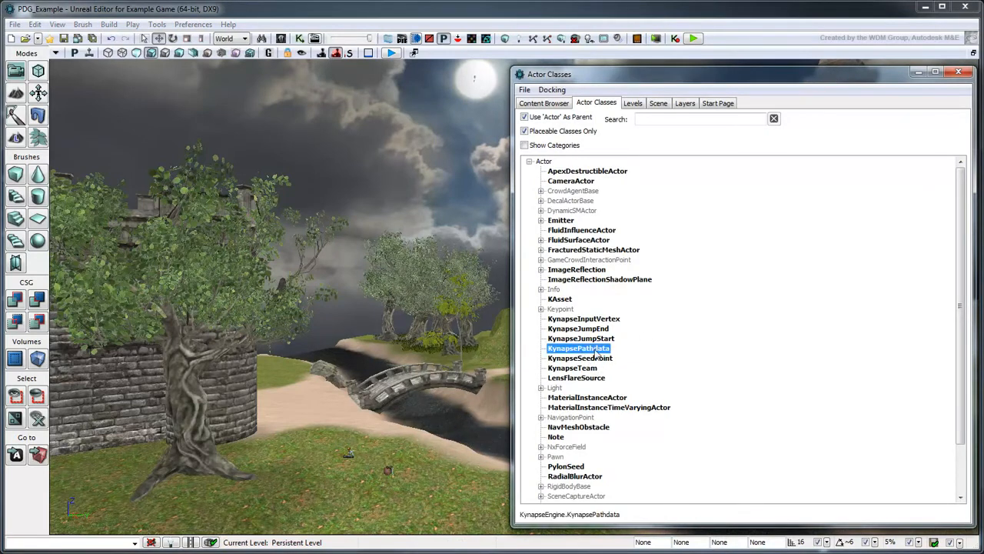
{"action": "left_click_drag", "start_coordinate": [602, 354], "coordinate": [406, 465]}
{"action": "left_click_drag", "start_coordinate": [320, 487], "coordinate": [320, 484]}
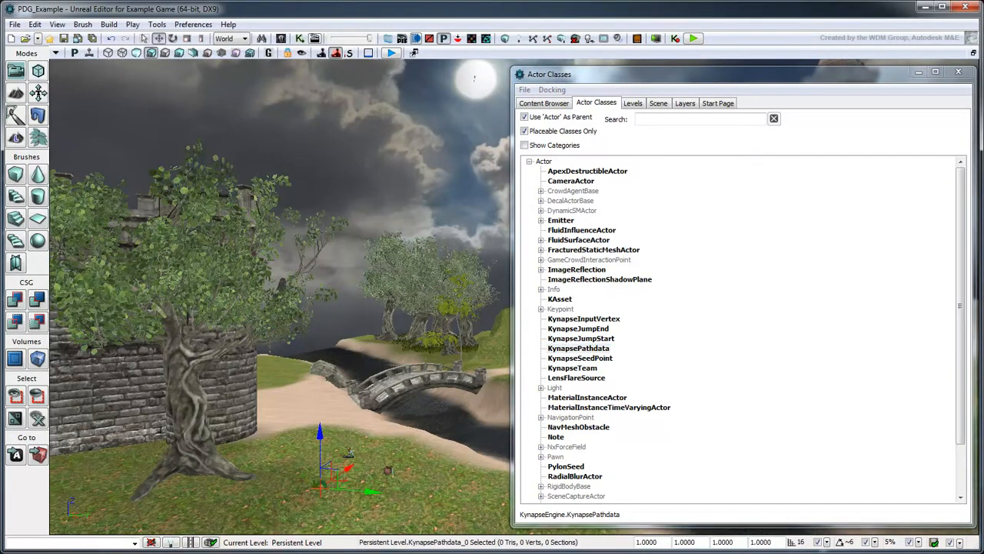
- Add a second Local Data item to the KynapsePathdata actor and assign ExampleFamily as its Family
{"action": "double_click", "coordinate": [316, 485]}
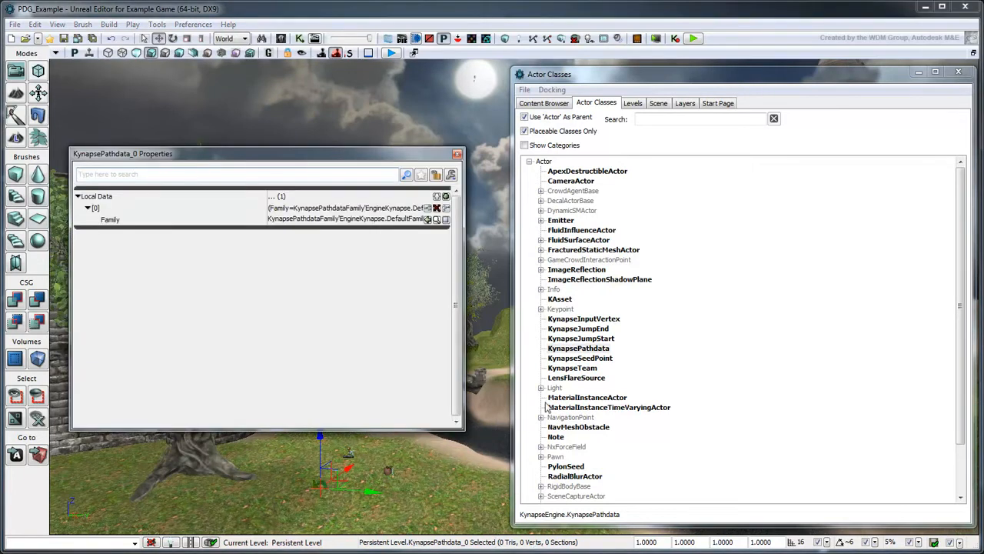
{"action": "left_click", "coordinate": [445, 197]}
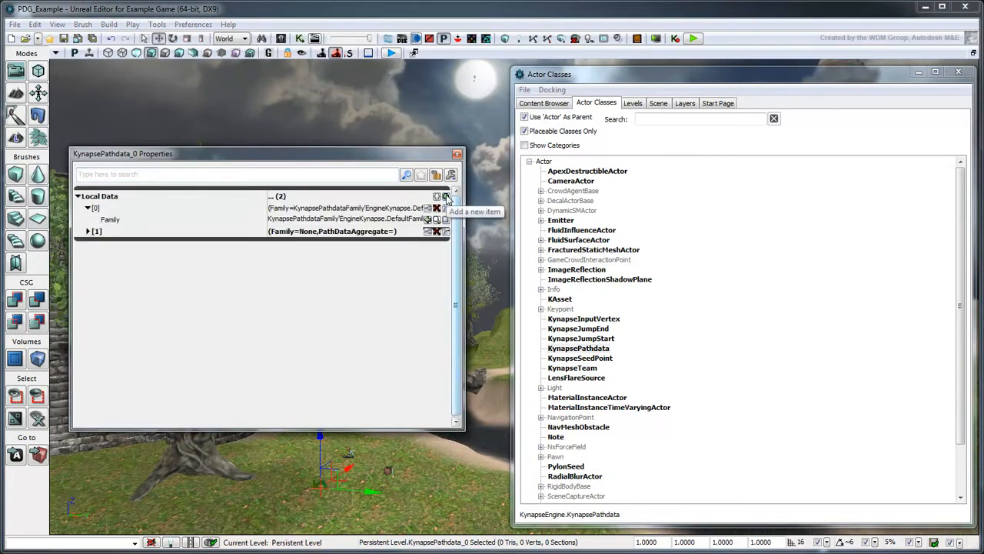
{"action": "left_click", "coordinate": [88, 232]}
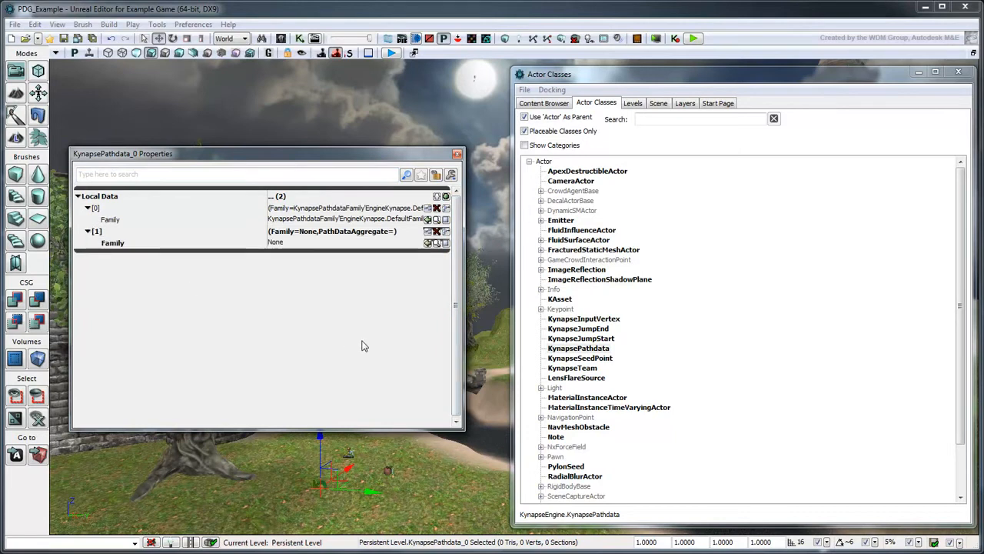
{"action": "left_click", "coordinate": [544, 104]}
{"action": "mouse_move", "coordinate": [795, 402]}
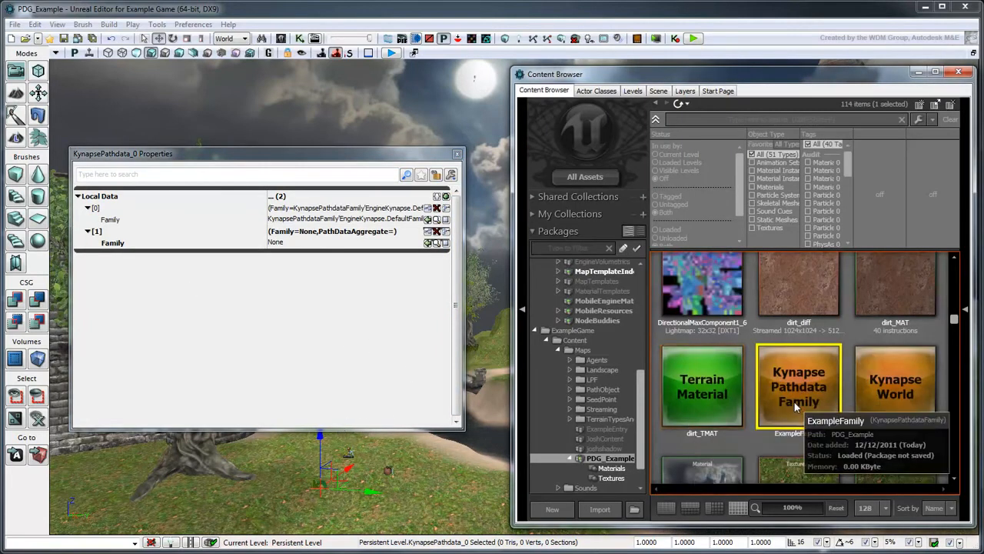
{"action": "left_click", "coordinate": [428, 242]}
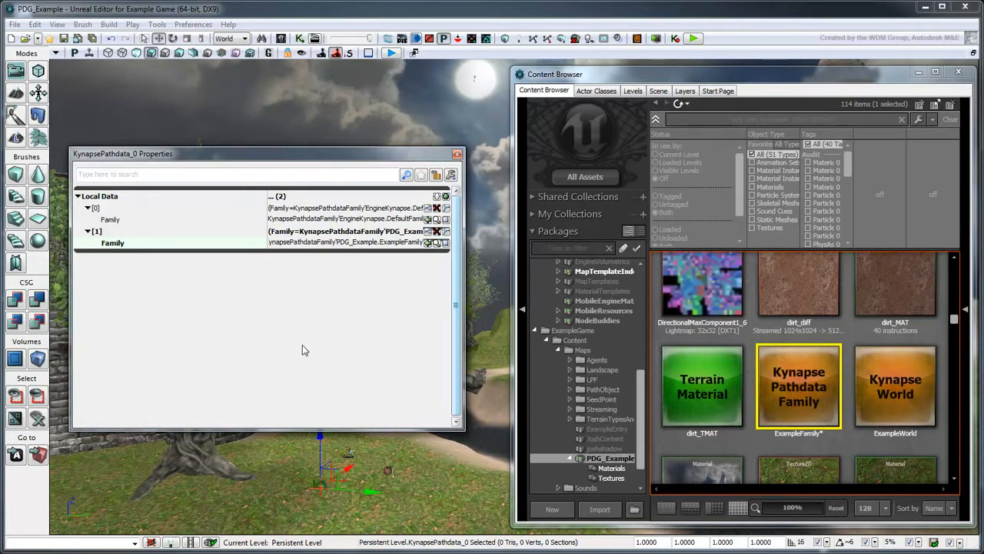
{"action": "left_click", "coordinate": [458, 153]}
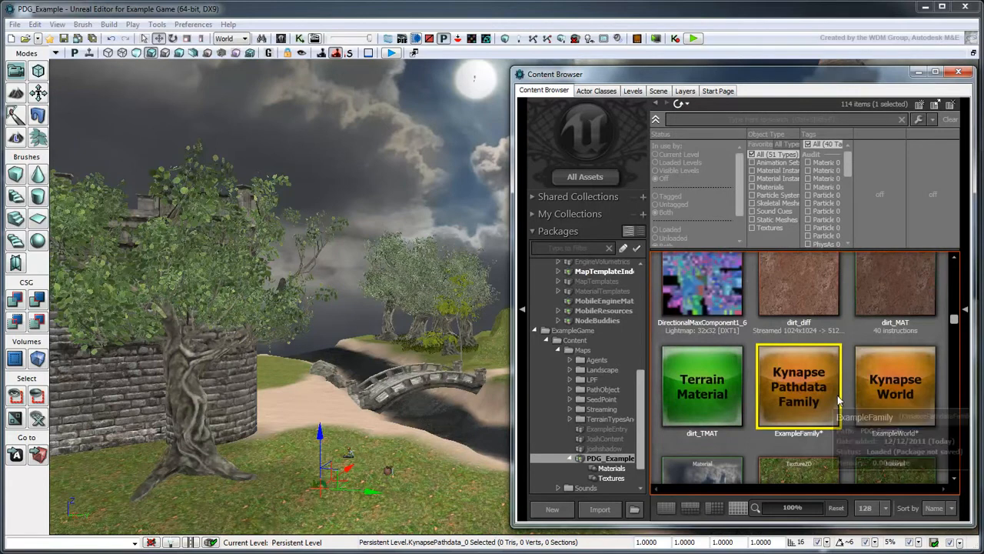
- Add a second Pathdata Families entry to ExampleWorld, assign ExampleFamily to it, and close the properties and the Content Browser
{"action": "left_click", "coordinate": [882, 394]}
{"action": "double_click", "coordinate": [882, 395]}
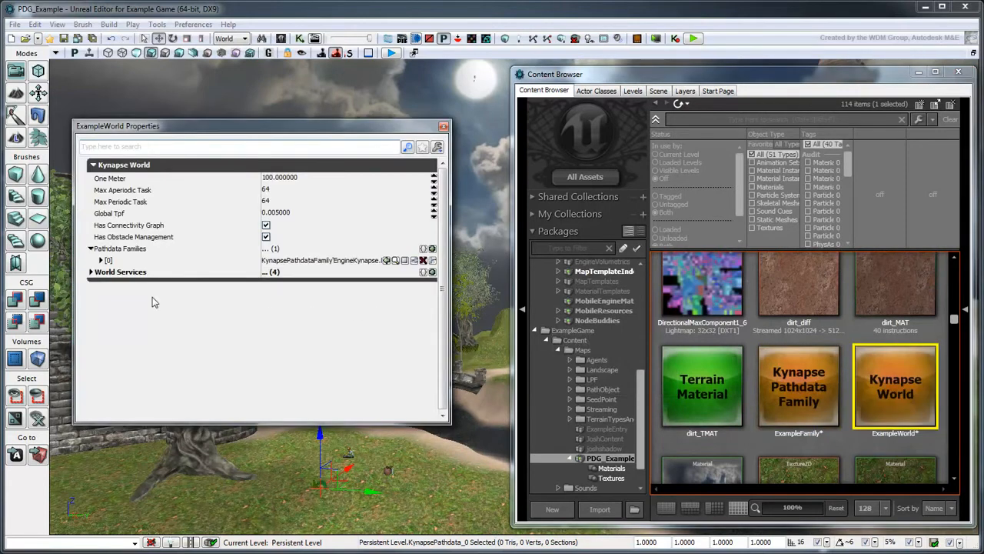
{"action": "left_click", "coordinate": [432, 248]}
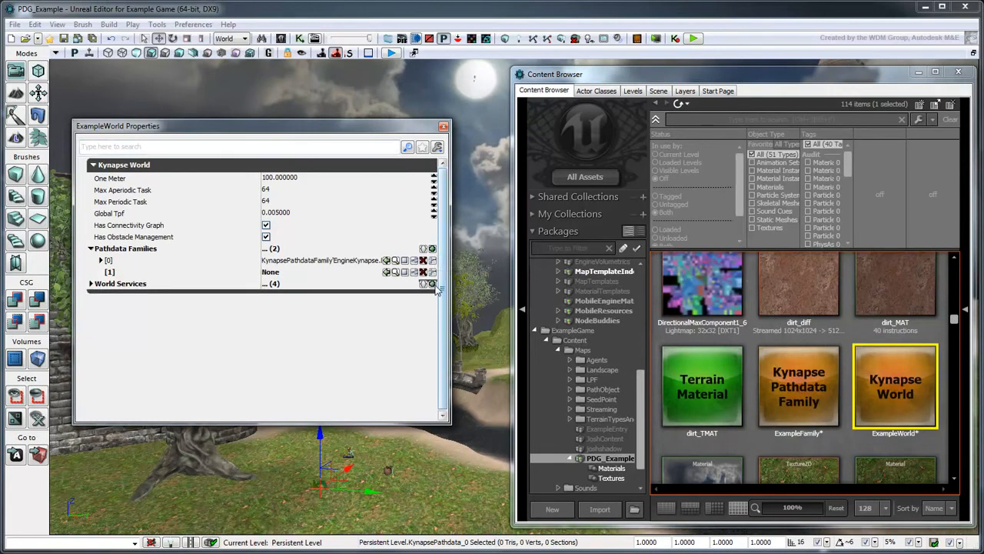
{"action": "left_click", "coordinate": [815, 413]}
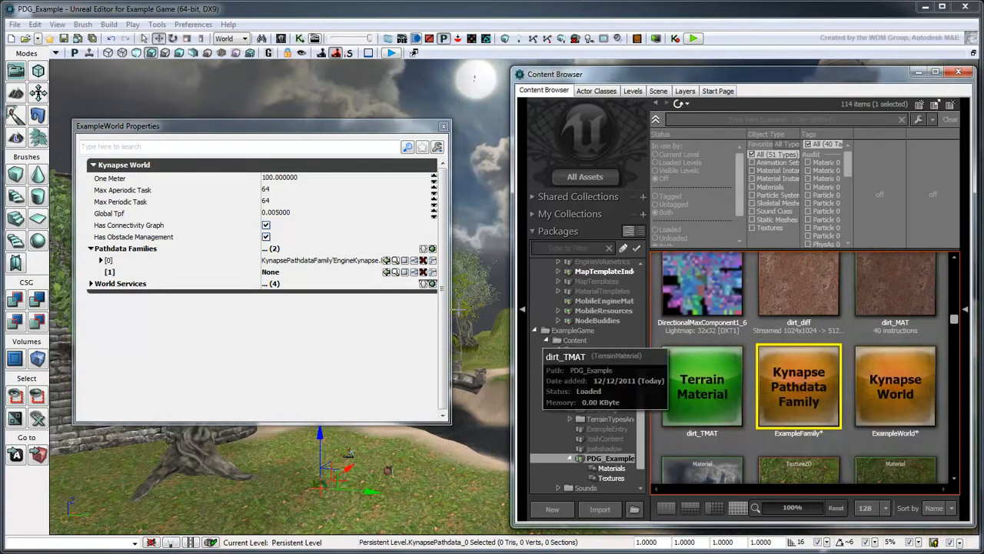
{"action": "left_click", "coordinate": [386, 272]}
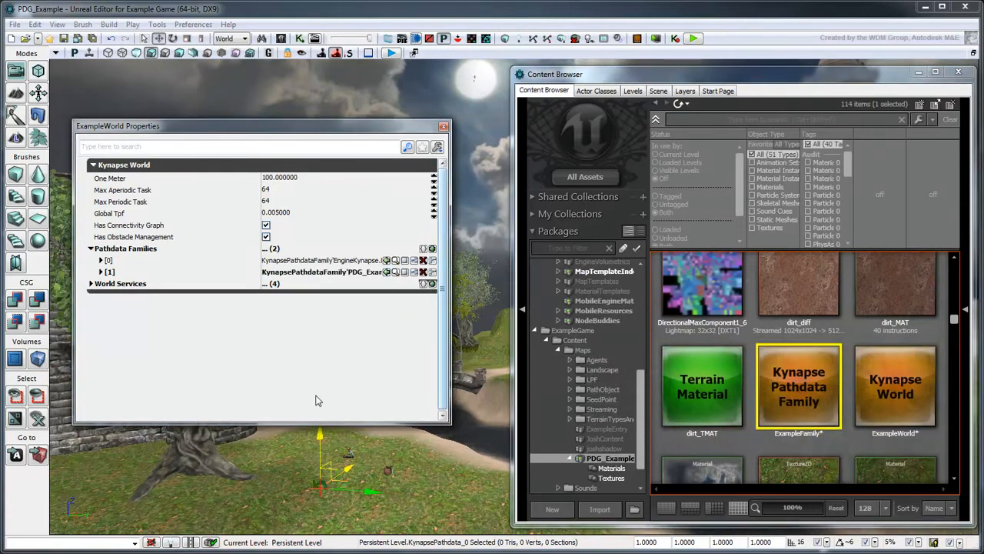
{"action": "left_click", "coordinate": [443, 127]}
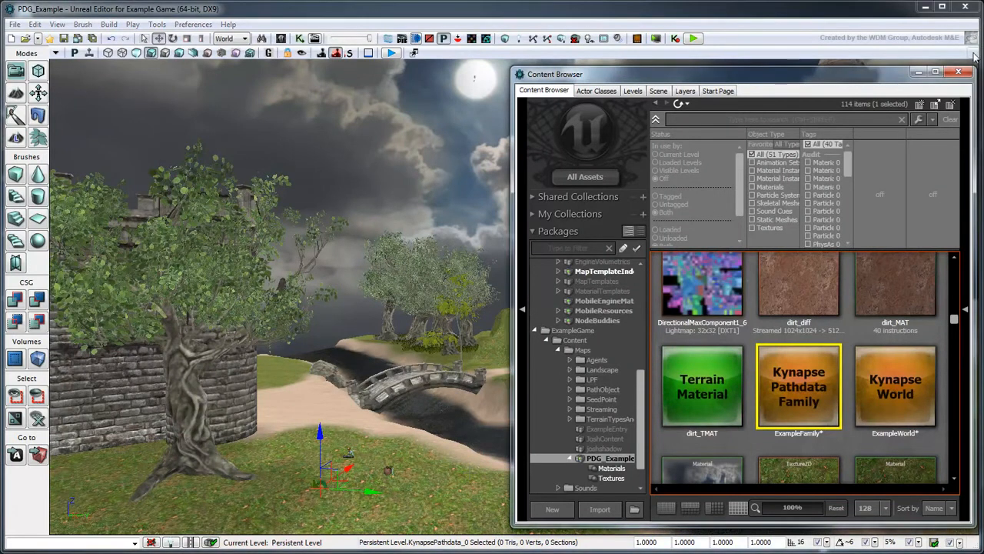
{"action": "left_click", "coordinate": [959, 71]}
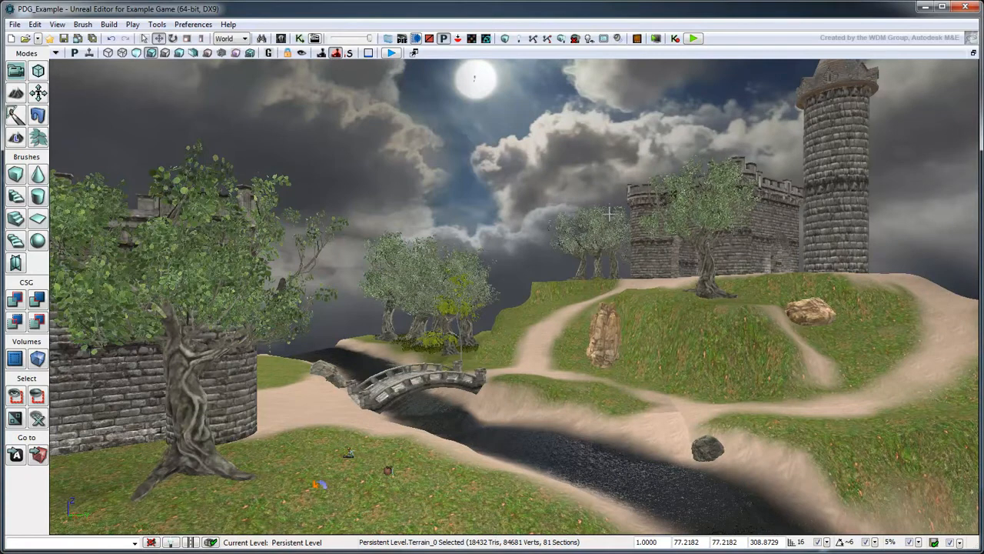
- Build the level's AI paths and display the Kynapse pathdata of ExampleFamily in the viewport
{"action": "left_click", "coordinate": [533, 38]}
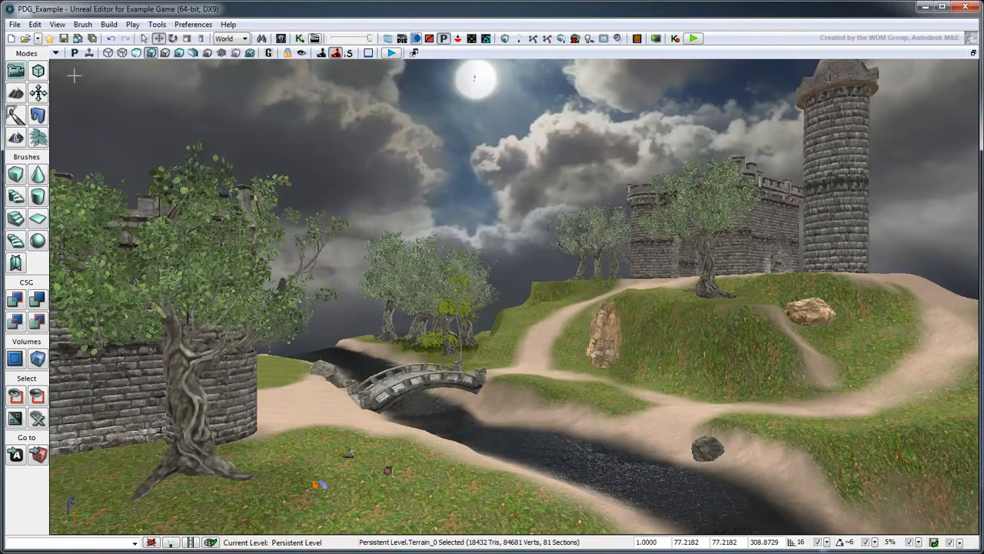
{"action": "left_click", "coordinate": [56, 53]}
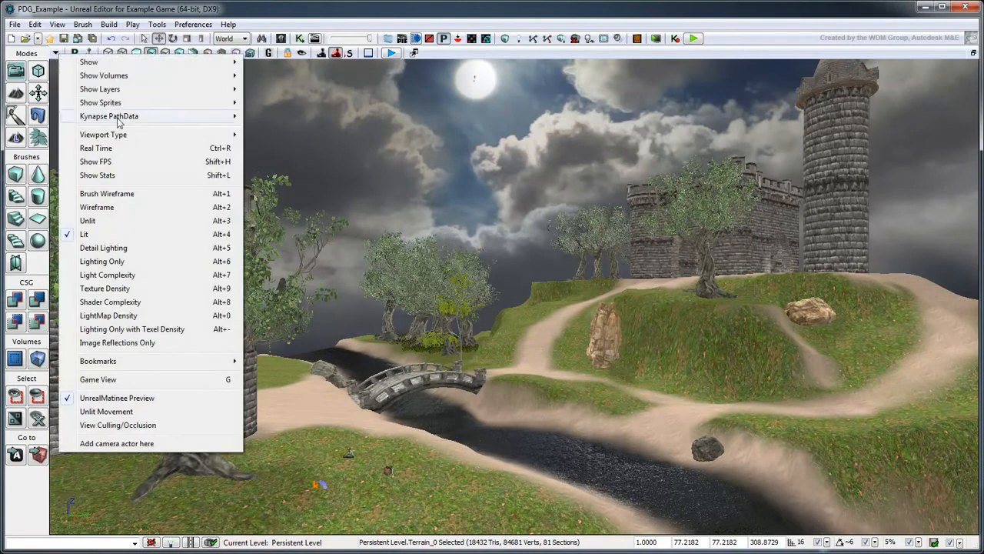
{"action": "mouse_move", "coordinate": [119, 122]}
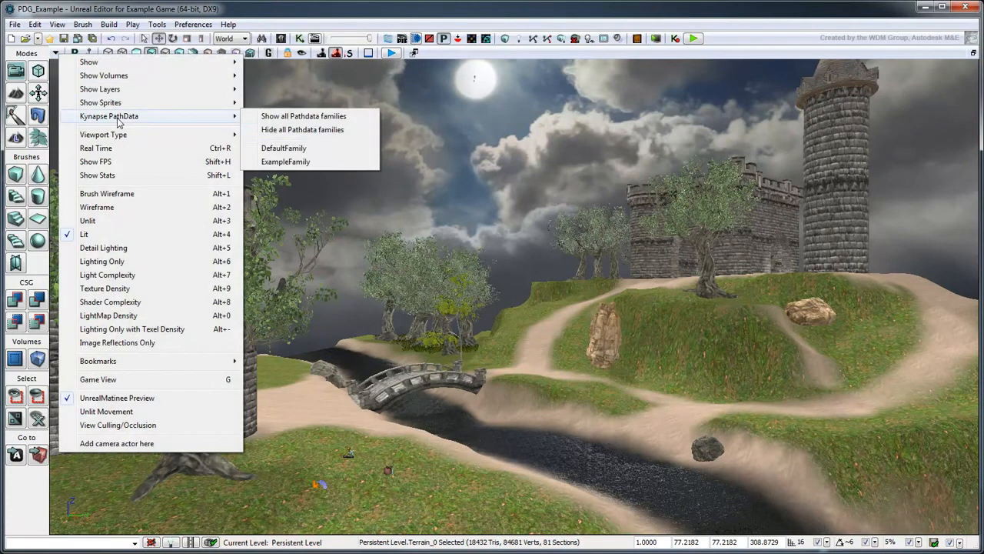
{"action": "left_click", "coordinate": [351, 163]}
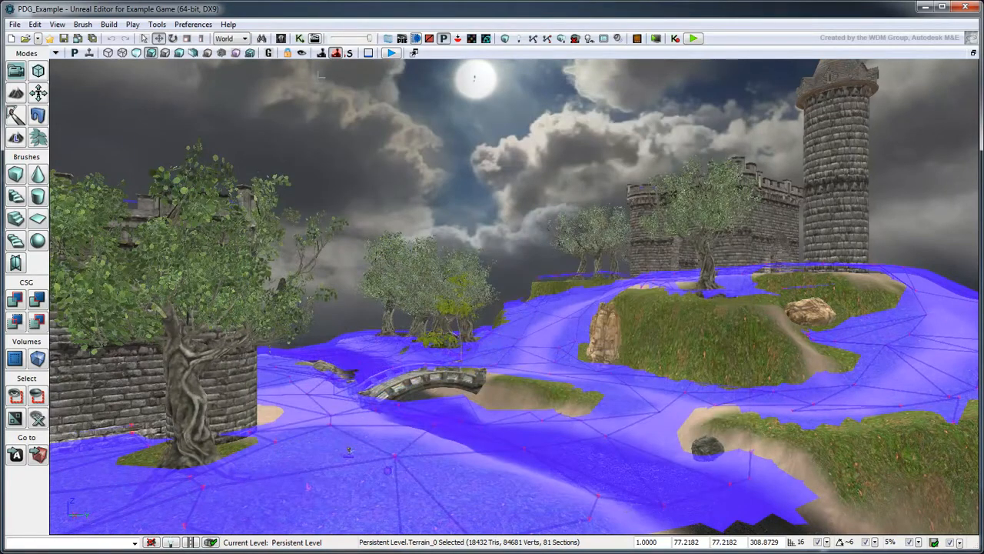
- Add an Actor Factory action in Kismet, linking Loaded and Visible to Spawn Actor and the existing path node variable to Spawn Point
{"action": "left_click", "coordinate": [299, 38]}
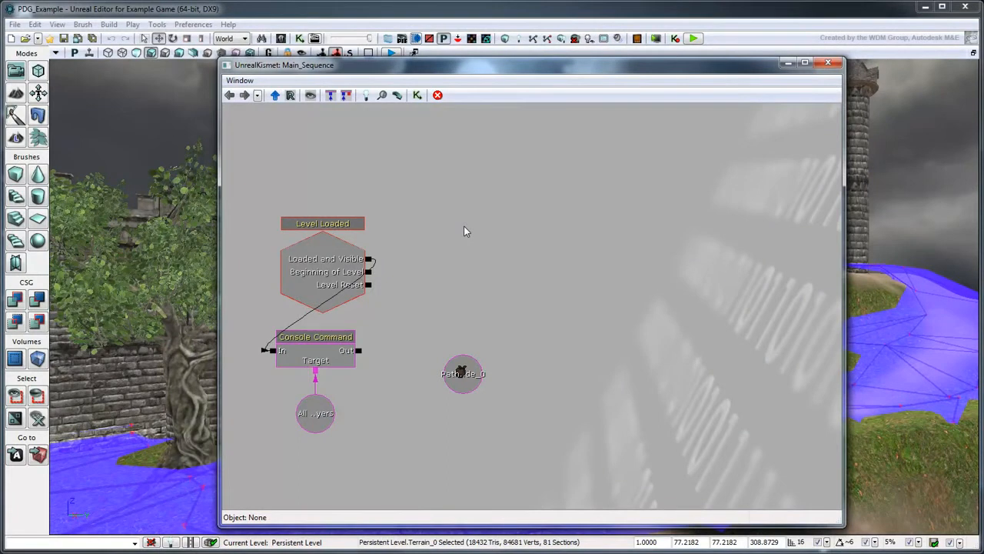
{"action": "right_click", "coordinate": [435, 200]}
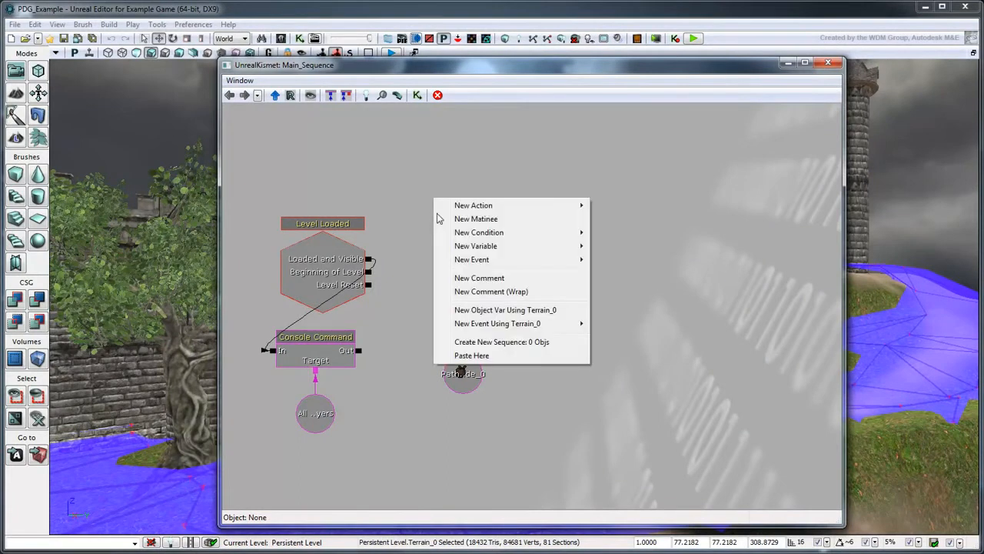
{"action": "mouse_move", "coordinate": [487, 209]}
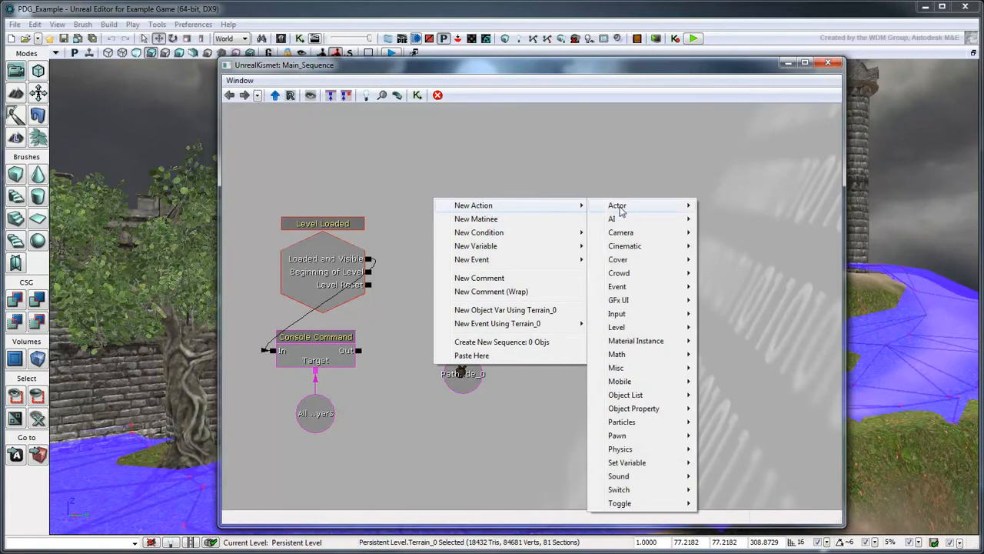
{"action": "mouse_move", "coordinate": [620, 211]}
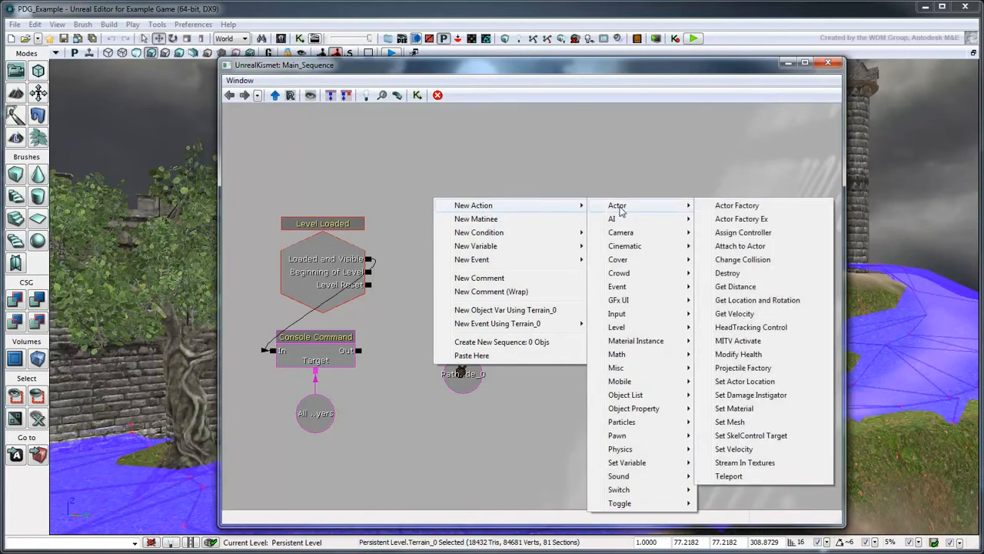
{"action": "left_click", "coordinate": [792, 210]}
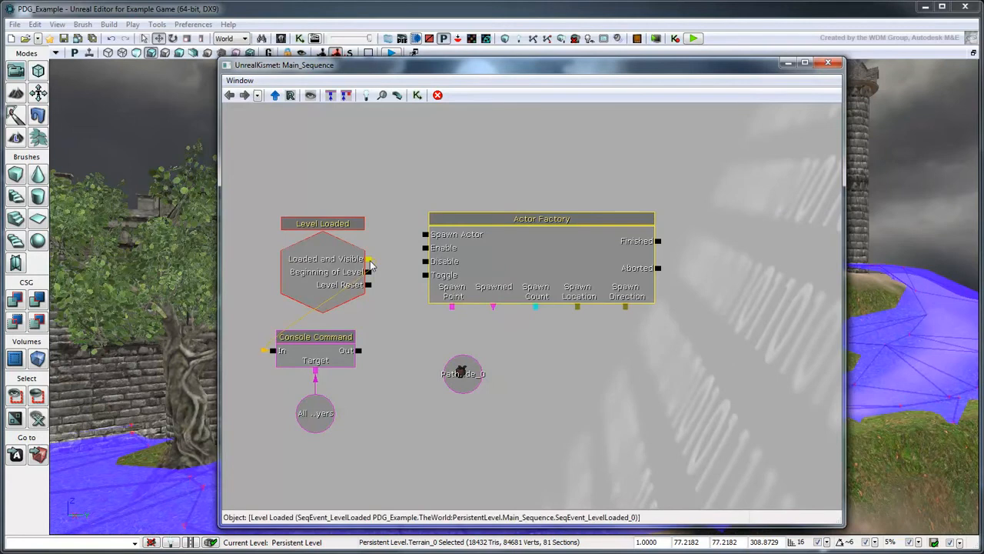
{"action": "left_click_drag", "start_coordinate": [370, 259], "coordinate": [426, 235]}
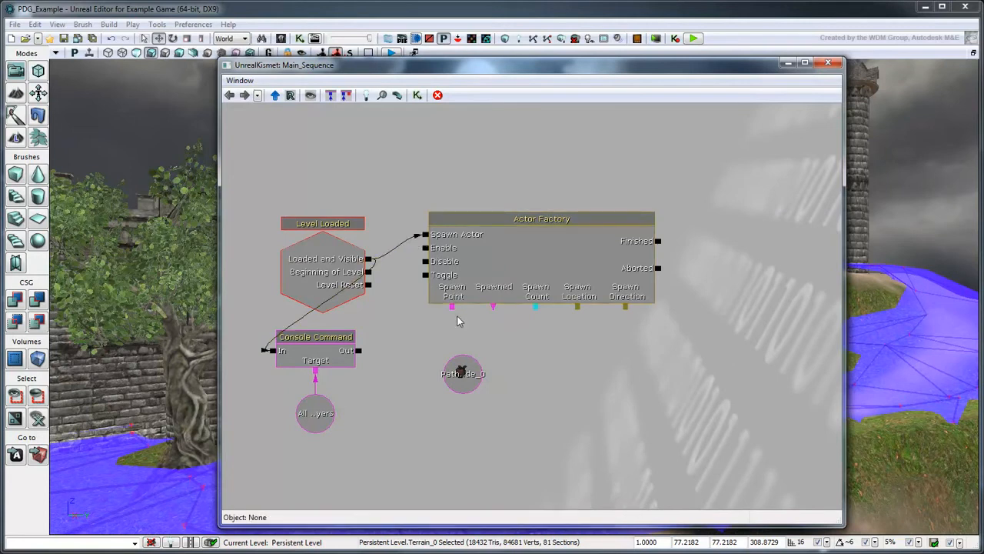
{"action": "left_click_drag", "start_coordinate": [452, 307], "coordinate": [461, 375]}
- Set the Actor Factory's Factory to KynapseActorFactoryAI and its Pawn Class to KynapseExampleNPCPawn
{"action": "left_click_drag", "start_coordinate": [542, 229], "coordinate": [533, 278]}
{"action": "left_click", "coordinate": [239, 81]}
{"action": "left_click", "coordinate": [262, 93]}
{"action": "left_click_drag", "start_coordinate": [527, 91], "coordinate": [473, 5]}
{"action": "left_click", "coordinate": [533, 66]}
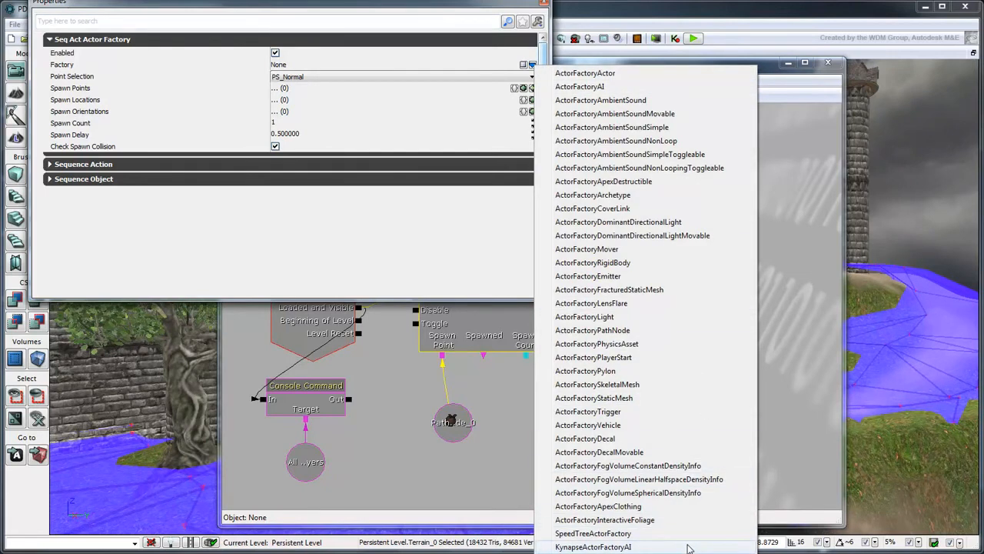
{"action": "left_click", "coordinate": [688, 548]}
{"action": "left_click_drag", "start_coordinate": [439, 11], "coordinate": [526, 145]}
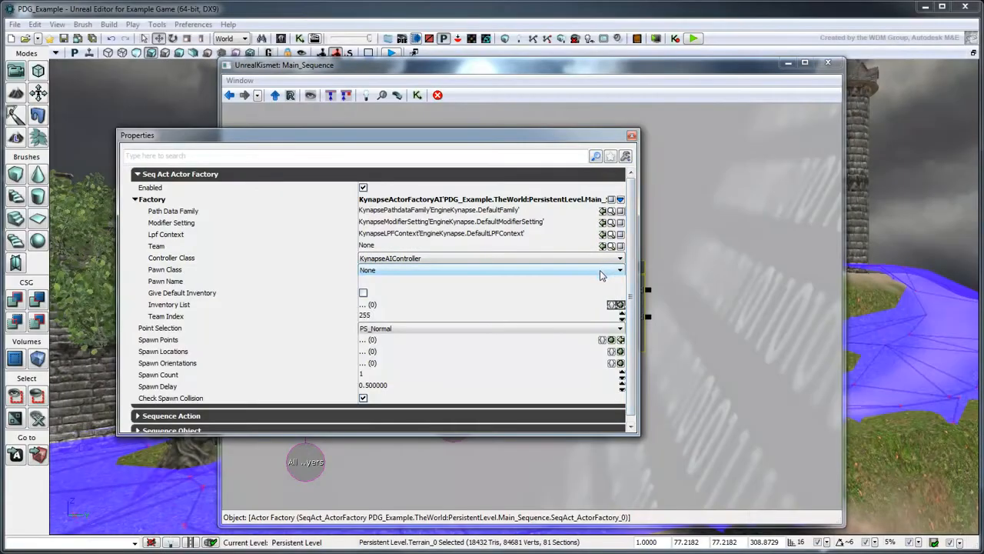
{"action": "left_click", "coordinate": [601, 271]}
{"action": "left_click", "coordinate": [598, 289]}
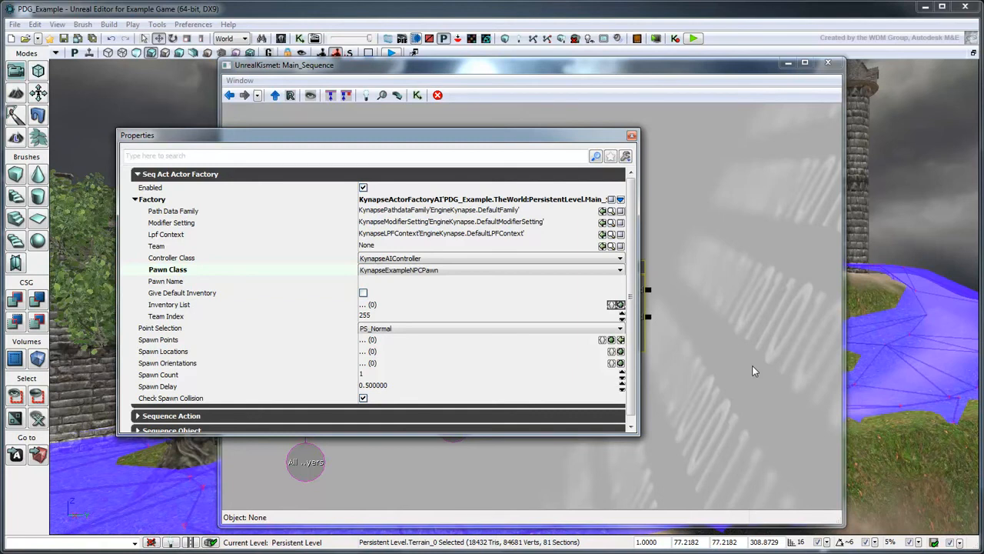
- Assign ExampleFamily from the Content Browser as the Actor Factory's Path Data Family
{"action": "left_click", "coordinate": [281, 38]}
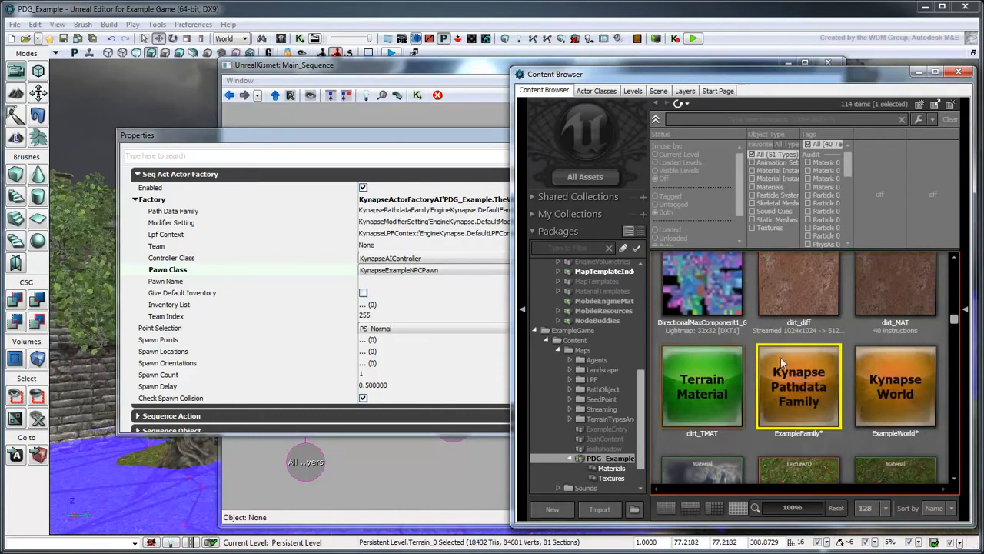
{"action": "mouse_move", "coordinate": [807, 394]}
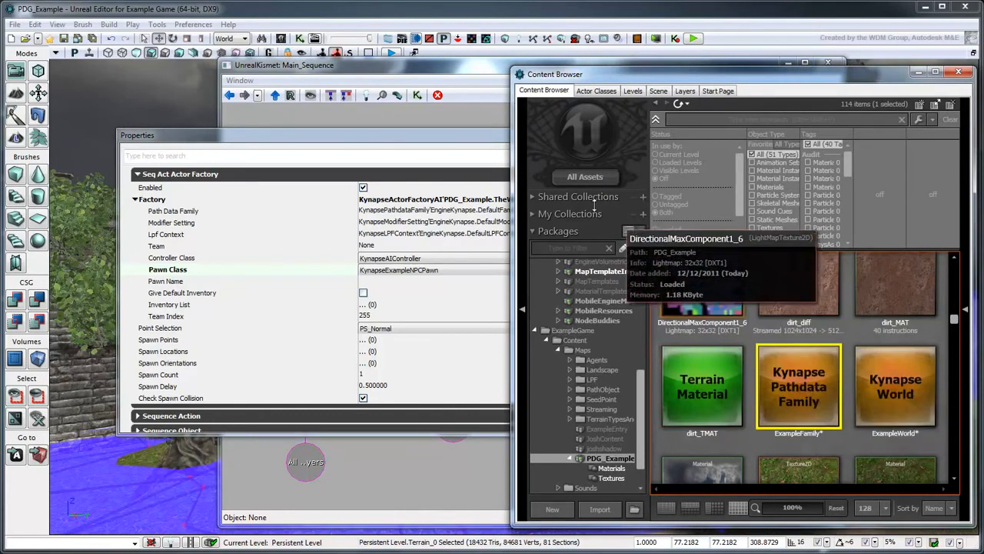
{"action": "left_click", "coordinate": [958, 72]}
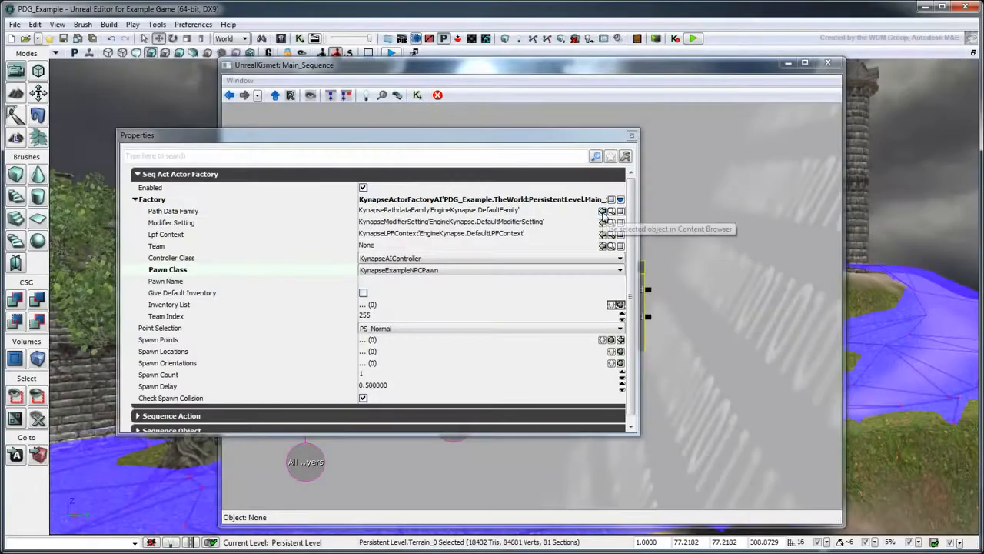
{"action": "left_click", "coordinate": [602, 211]}
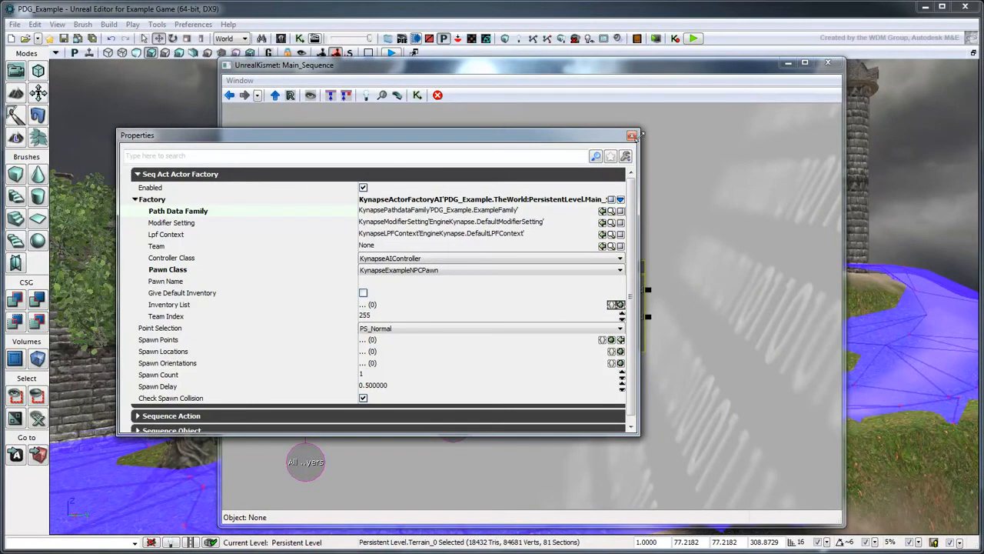
- Add a Wander (Latent) AI action beside the Actor Factory and link the factory's Finished output to its In
{"action": "left_click_drag", "start_coordinate": [554, 339], "coordinate": [547, 220]}
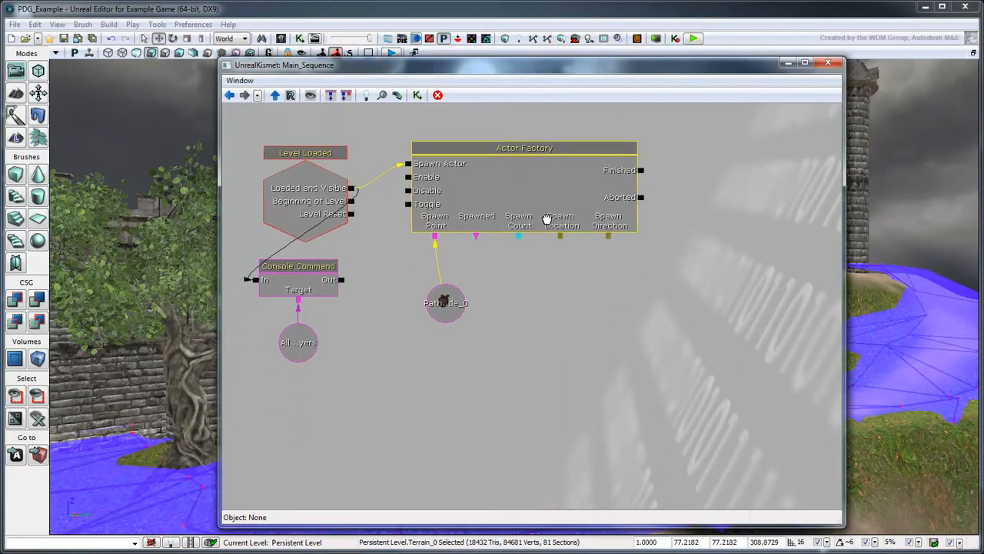
{"action": "right_click", "coordinate": [737, 170]}
{"action": "mouse_move", "coordinate": [761, 158]}
{"action": "mouse_move", "coordinate": [685, 176]}
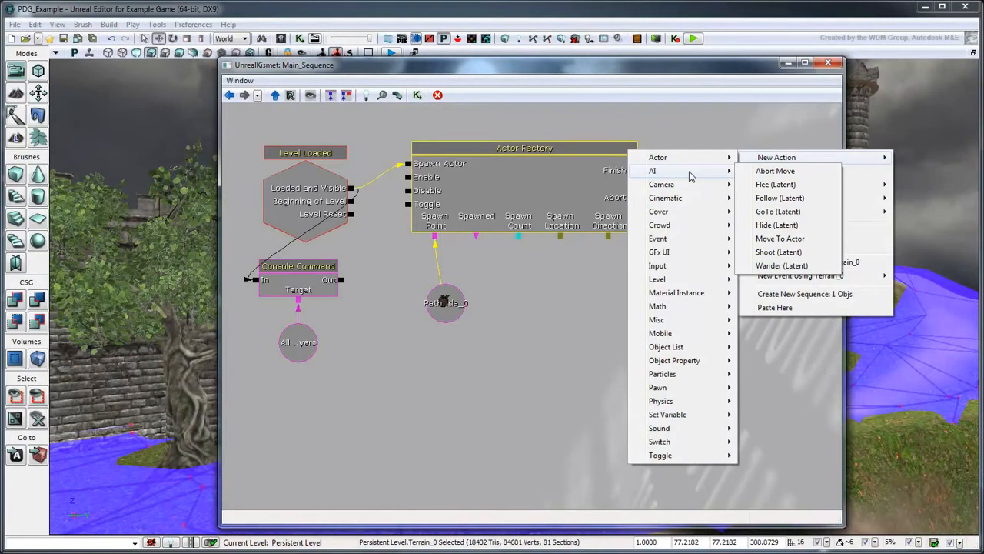
{"action": "left_click", "coordinate": [823, 269]}
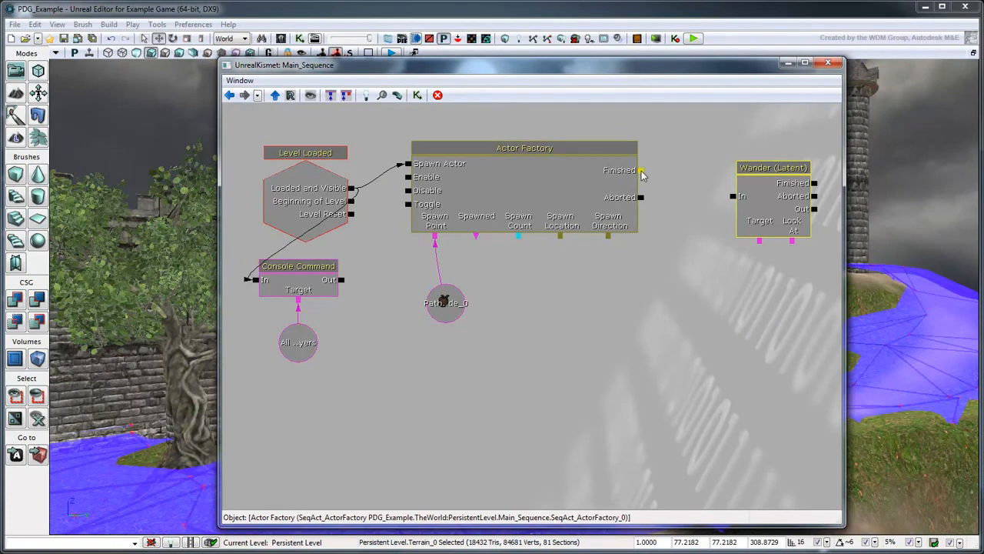
{"action": "left_click_drag", "start_coordinate": [642, 171], "coordinate": [733, 197]}
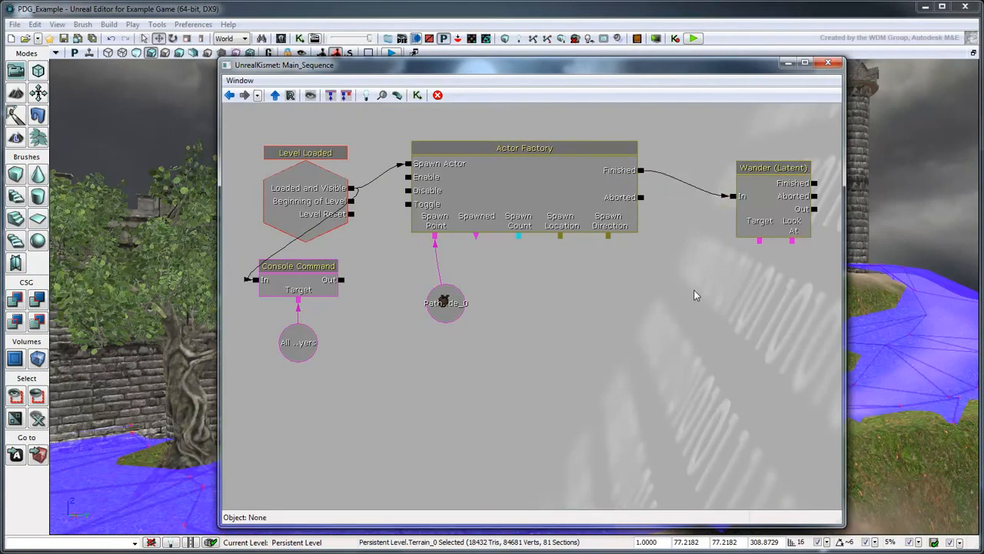
- Add an empty Object variable and link both the Actor Factory's Spawned and the Wander action's Target to it
{"action": "right_click", "coordinate": [616, 276]}
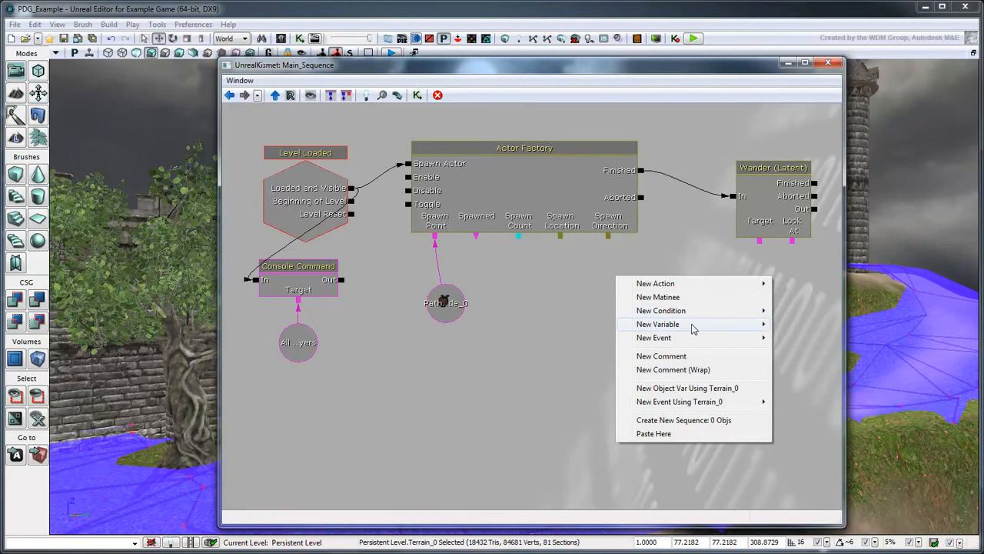
{"action": "mouse_move", "coordinate": [694, 326]}
{"action": "mouse_move", "coordinate": [850, 412]}
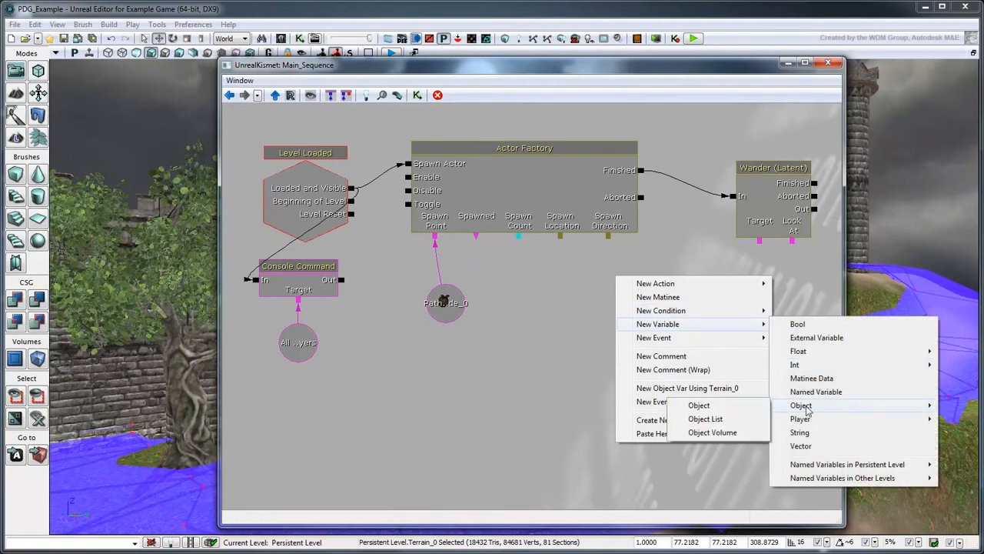
{"action": "left_click", "coordinate": [752, 411]}
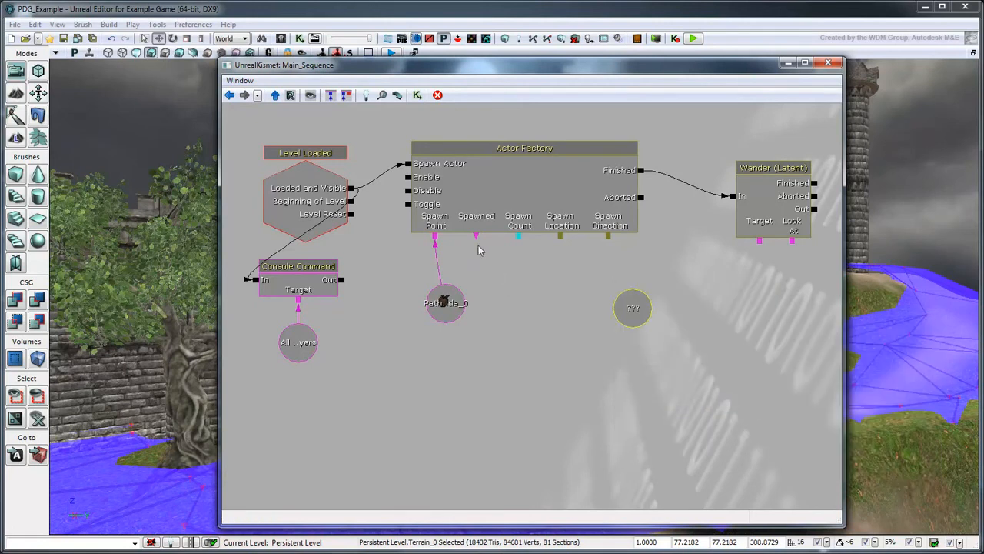
{"action": "left_click_drag", "start_coordinate": [477, 238], "coordinate": [614, 314]}
{"action": "left_click_drag", "start_coordinate": [759, 240], "coordinate": [653, 307]}
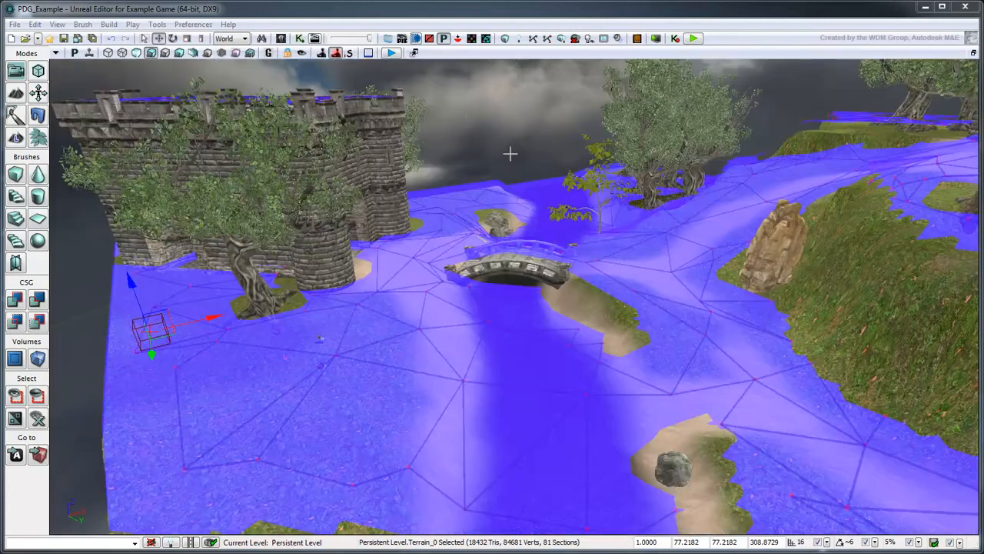
- Play the level in the viewport and watch how the spawned character wanders across the terrain
{"action": "left_click", "coordinate": [392, 54]}
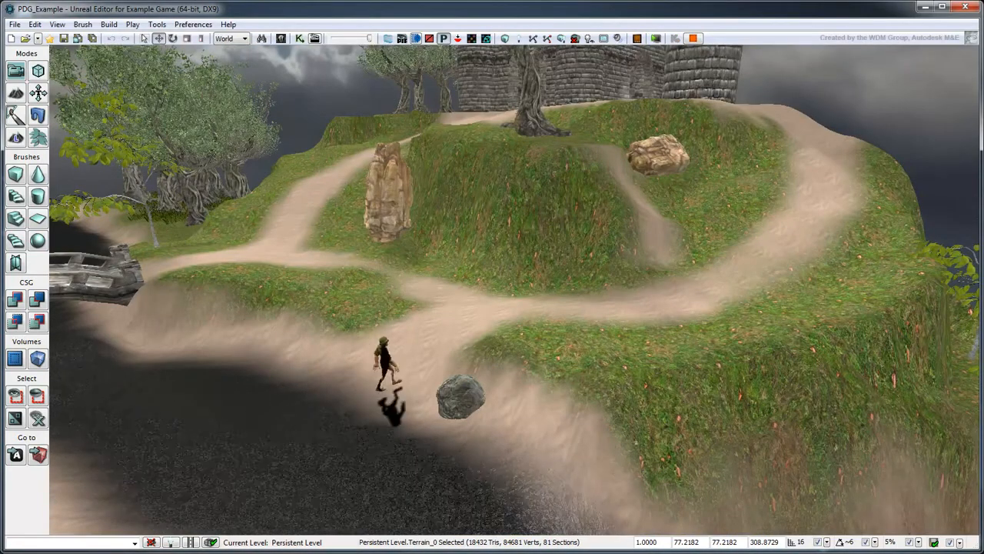
{"action": "key", "text": "w"}
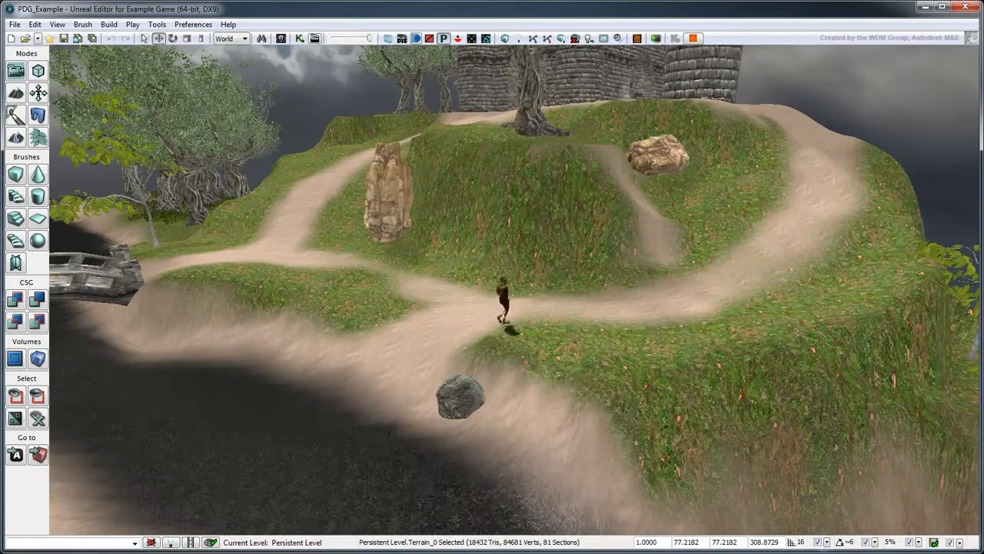
{"action": "key", "text": "w"}
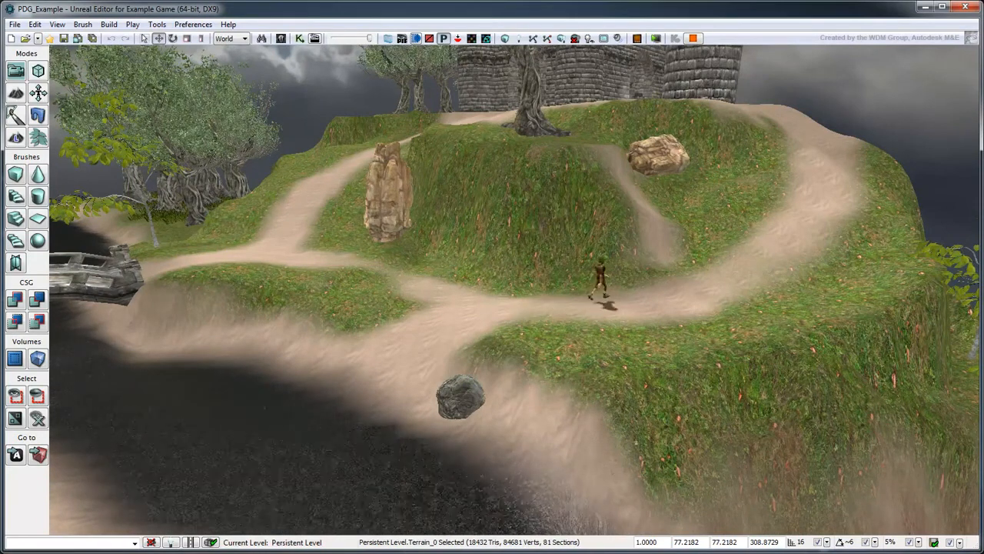
{"action": "key", "text": "w"}
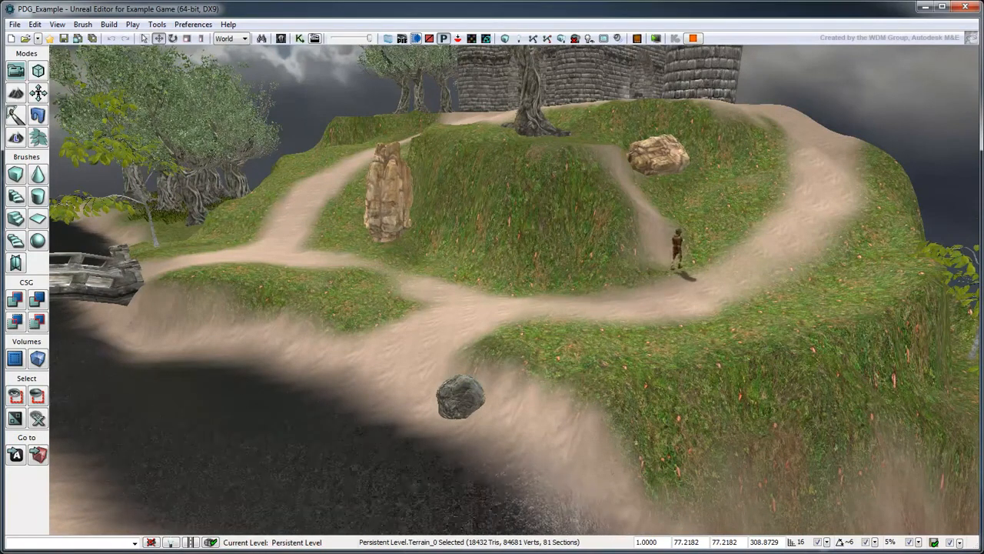
{"action": "key", "text": "w"}
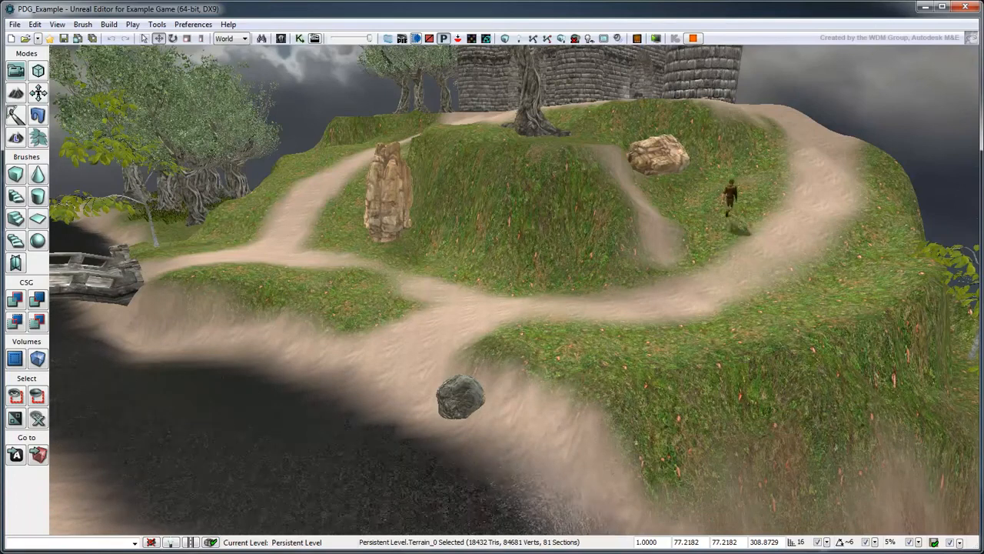